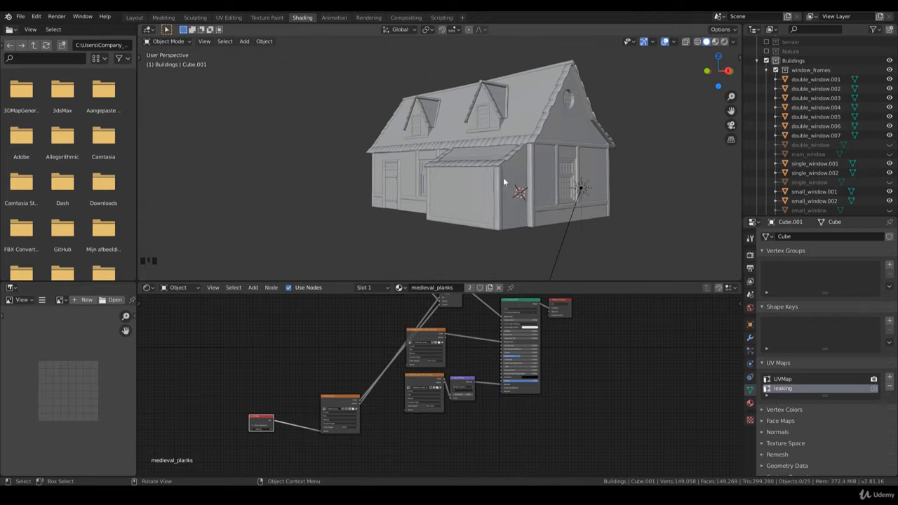
Move the sun light farther away from the house, out to the open space beside it
scroll(512, 193, down, 3)
middle_drag(521, 200, 555, 195)
click(552, 181)
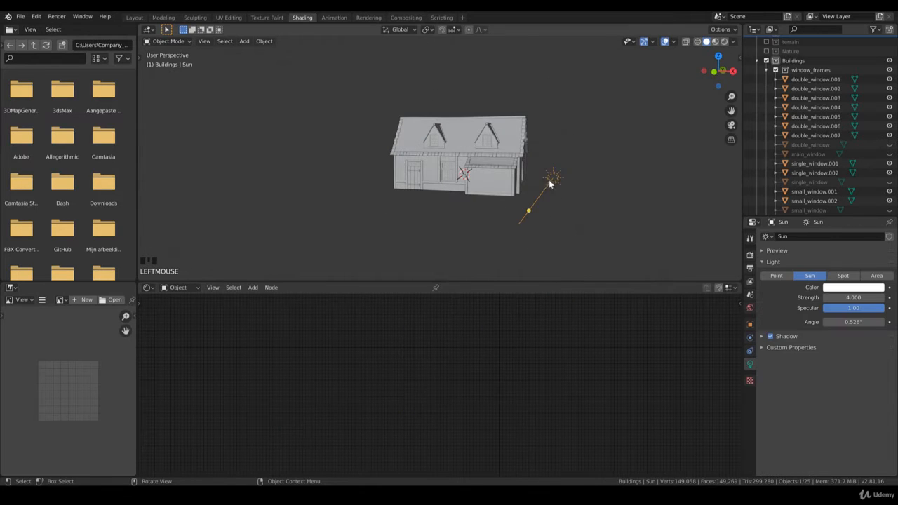
key(g)
click(705, 167)
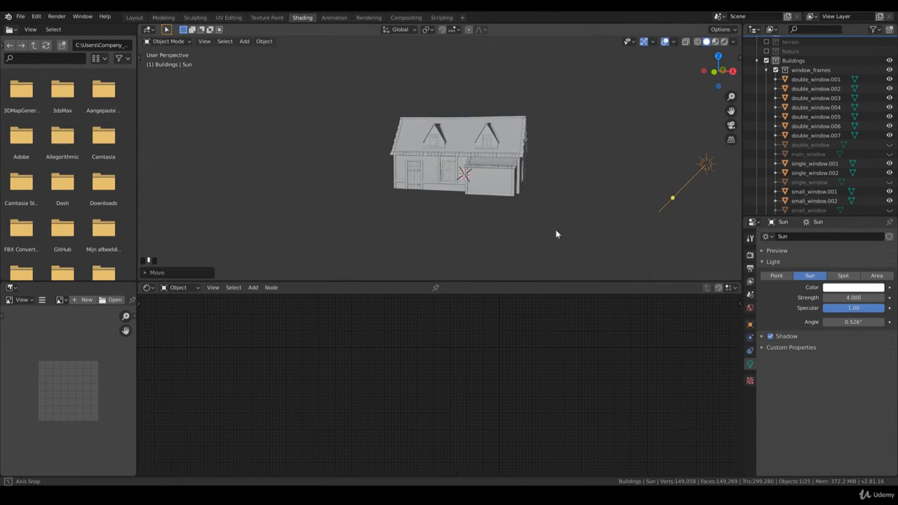
Exclude and re-enable the Buildings collection to bring back its hidden objects, and inspect the three spare wooden bars
middle_drag(558, 233, 536, 234)
scroll(516, 216, up, 3)
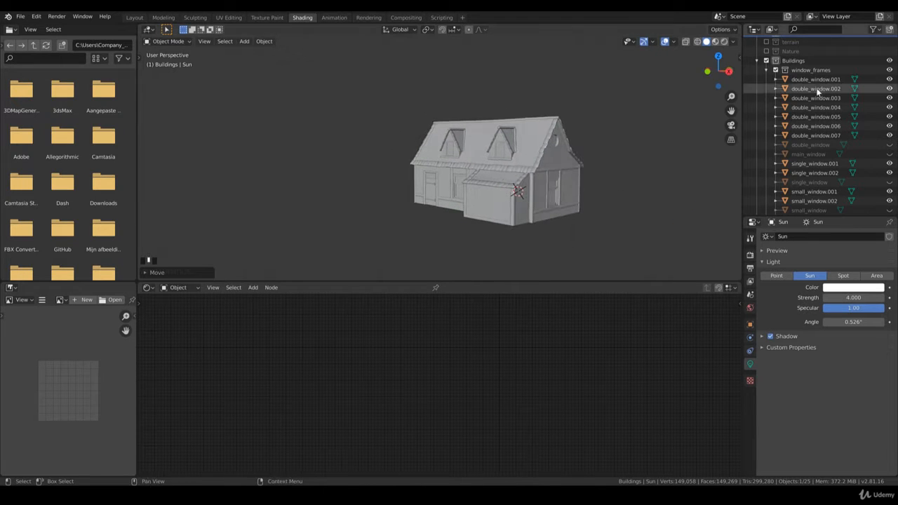
click(766, 61)
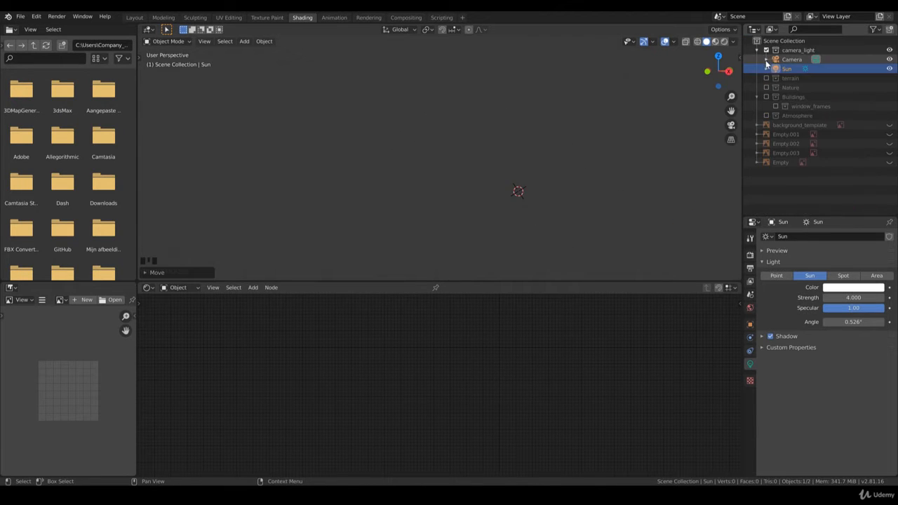
click(767, 96)
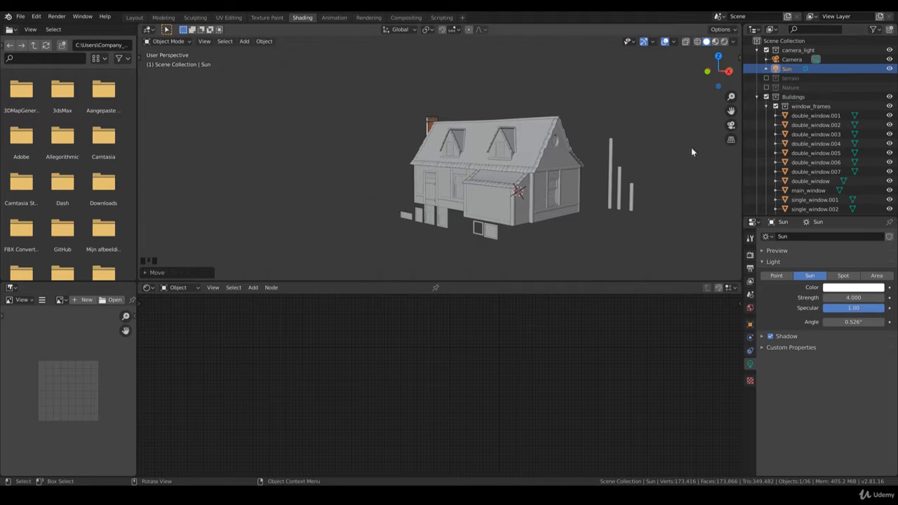
click(632, 200)
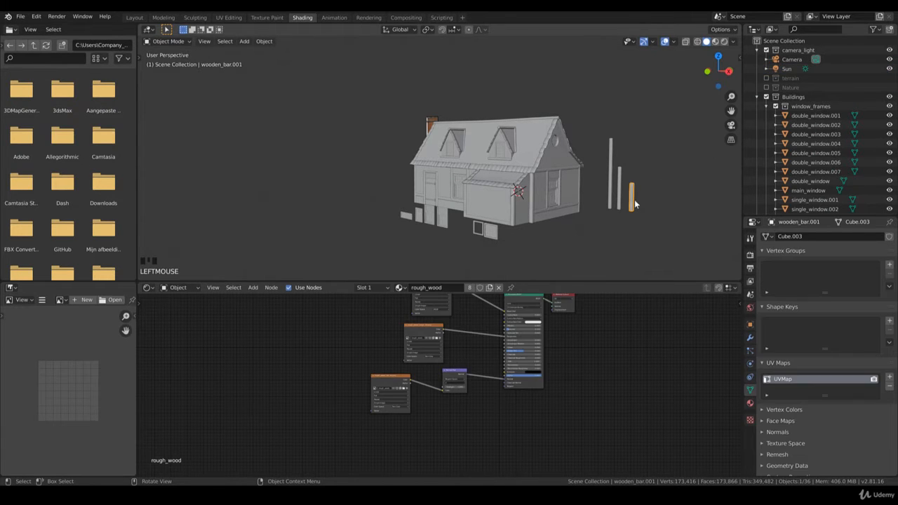
click(620, 202)
click(612, 202)
Delete the door_hatch.jpg reference image floating beside the house
middle_drag(612, 202, 576, 196)
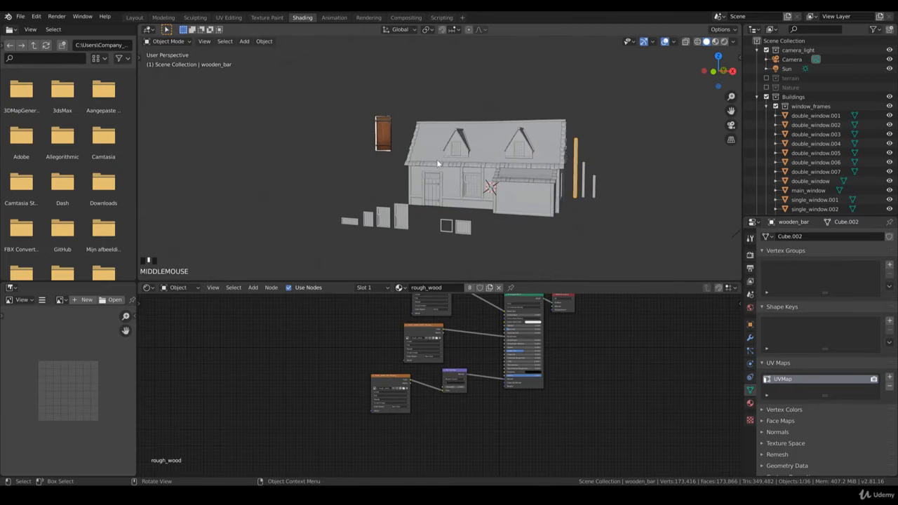
scroll(374, 140, up, 2)
click(374, 140)
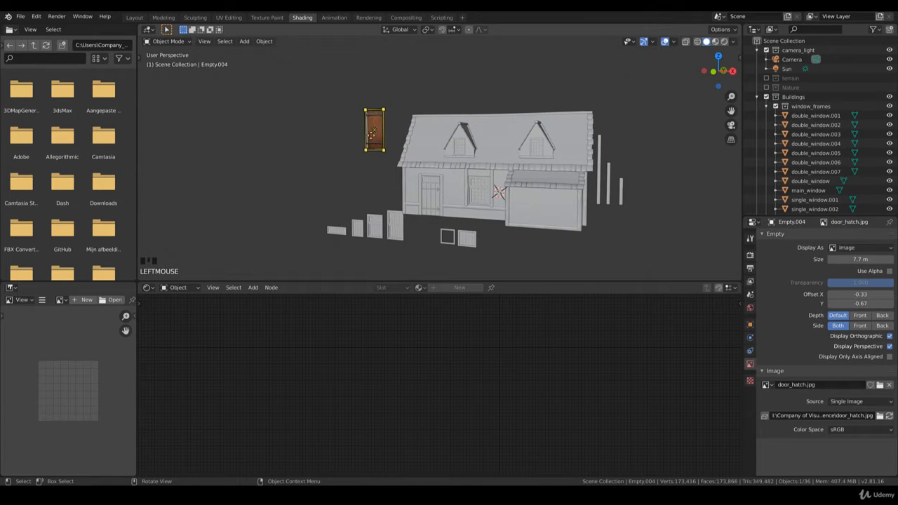
key(Delete)
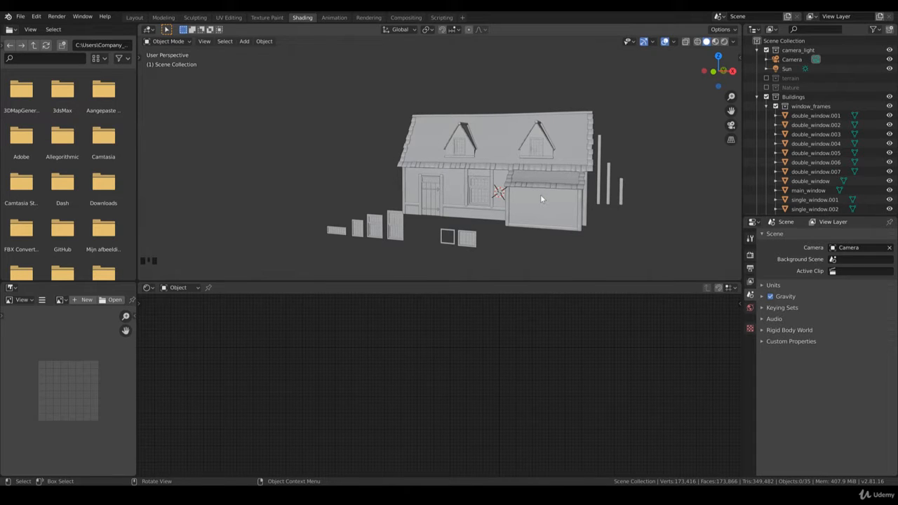
Add a new collection inside Buildings and rename it main_props
click(788, 98)
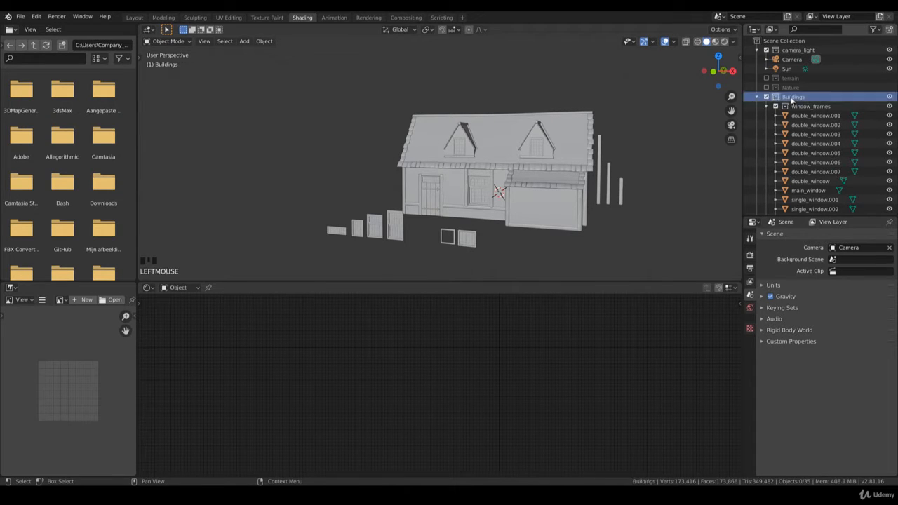
right_click(790, 98)
click(785, 98)
scroll(801, 196, down, 10)
click(800, 192)
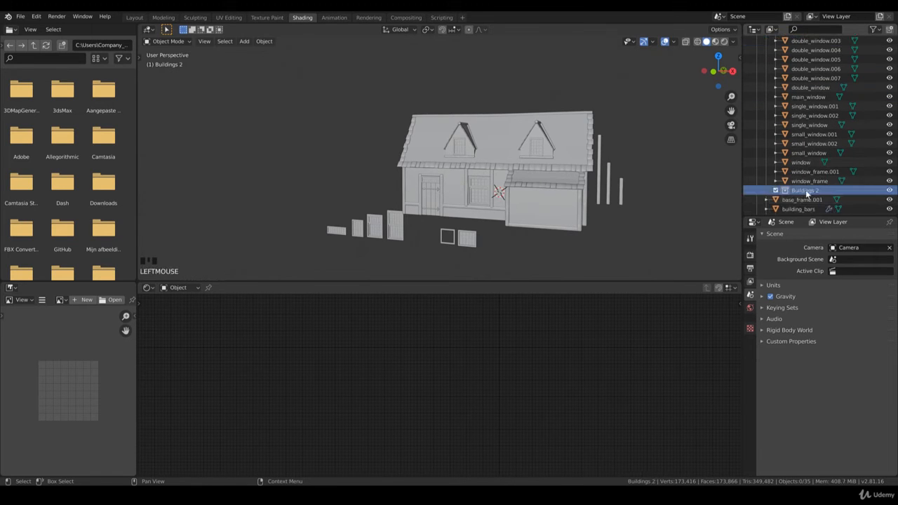
double_click(805, 190)
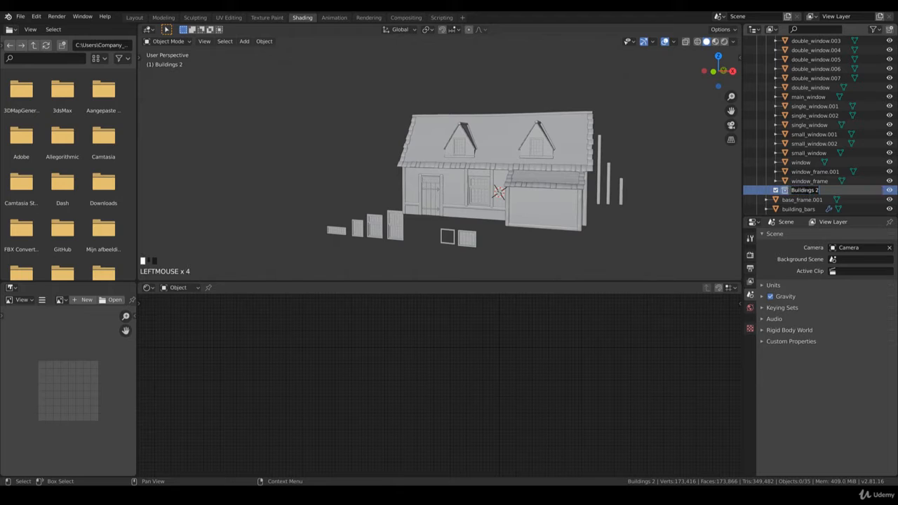
text(main_pro)
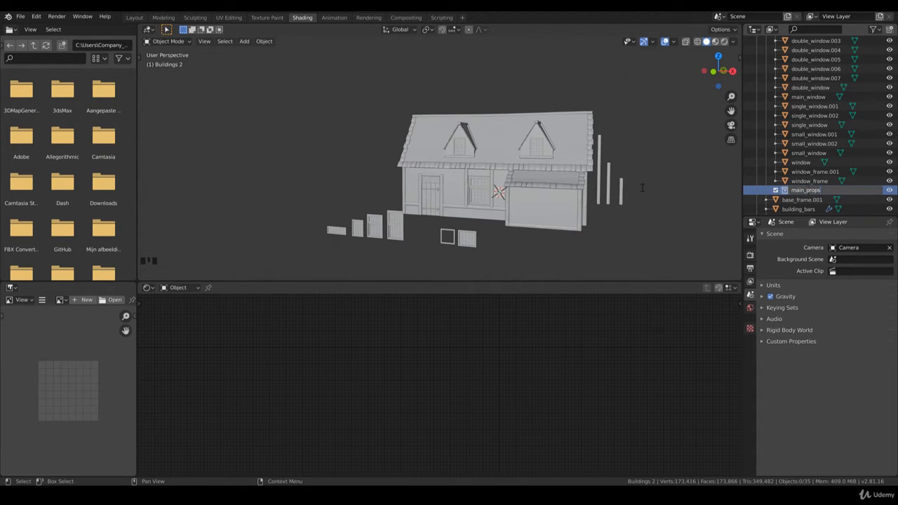
text(ps)
key(Return)
Move the three spare wooden bars and the loose window and frame props into main_props, and exclude that collection
key(b)
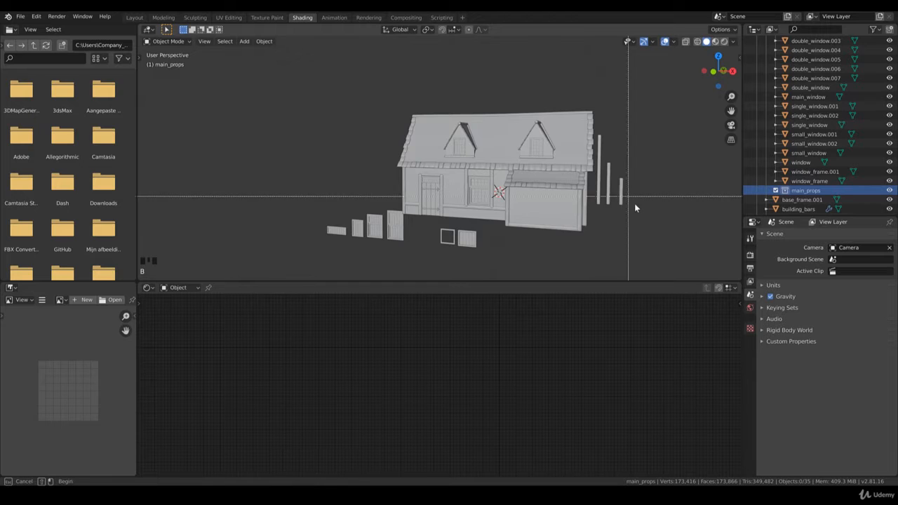
drag(635, 206, 598, 181)
key(b)
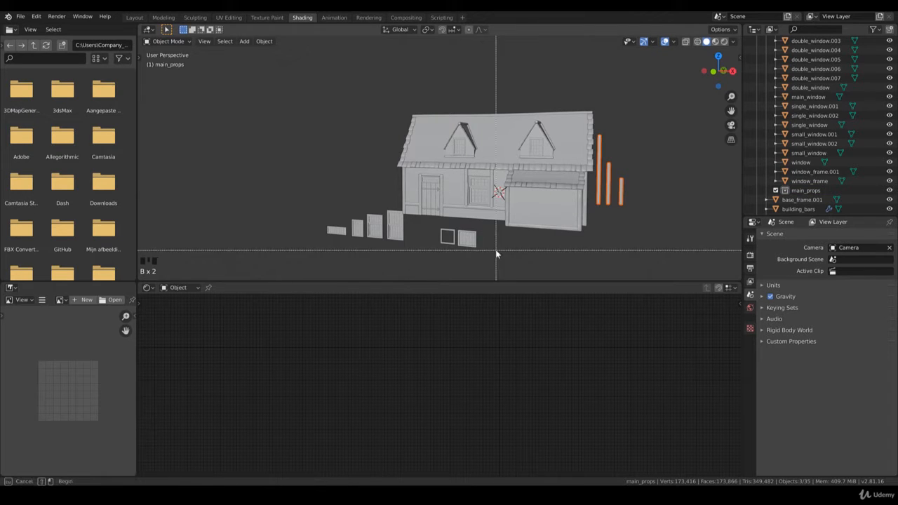
drag(495, 250, 325, 233)
key(b)
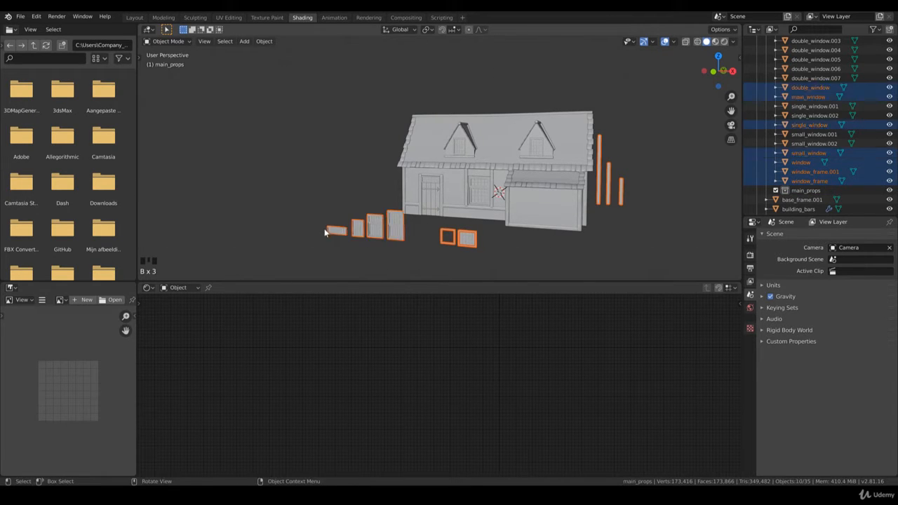
right_click(529, 257)
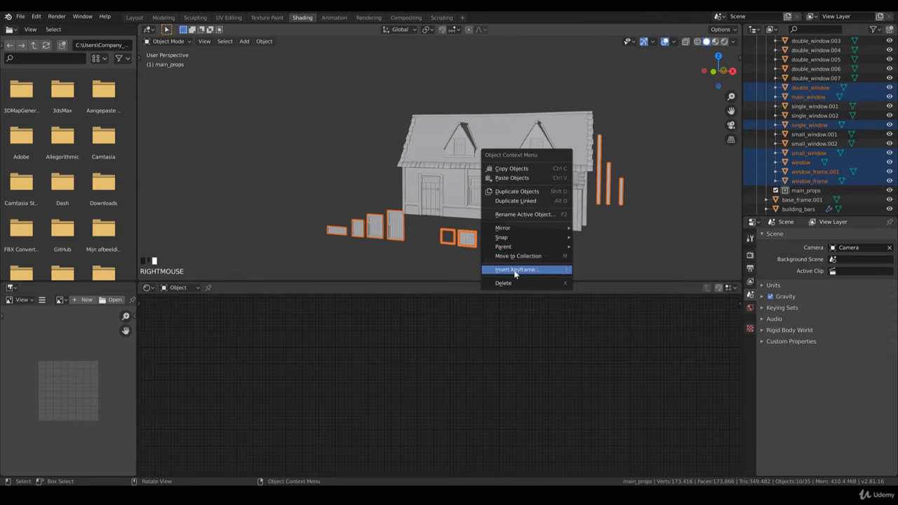
click(517, 257)
mouse_move(541, 259)
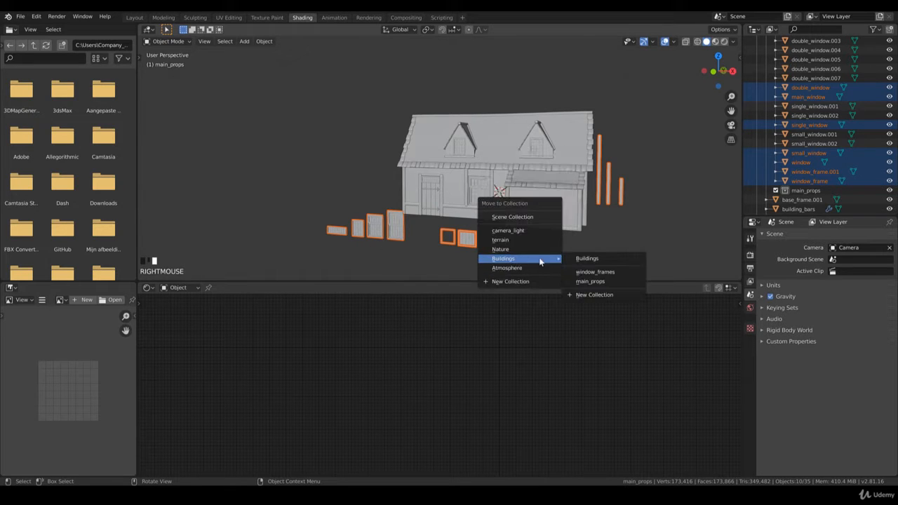
click(601, 280)
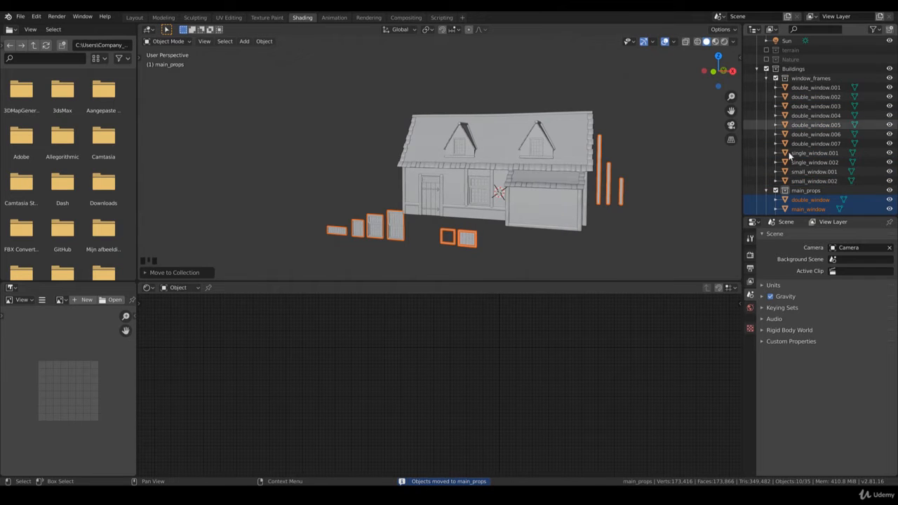
click(775, 190)
Switch the viewport to wireframe and select all parts of the house without the sun light
click(528, 185)
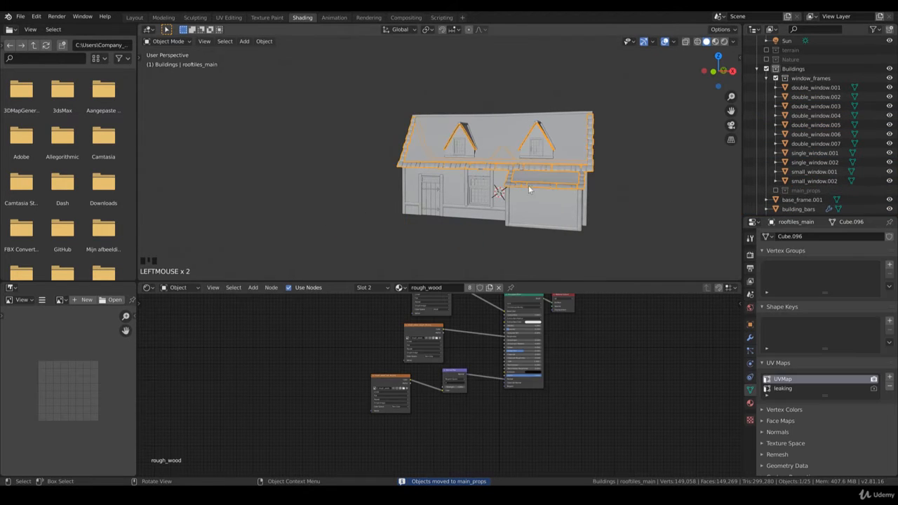
scroll(551, 190, down, 4)
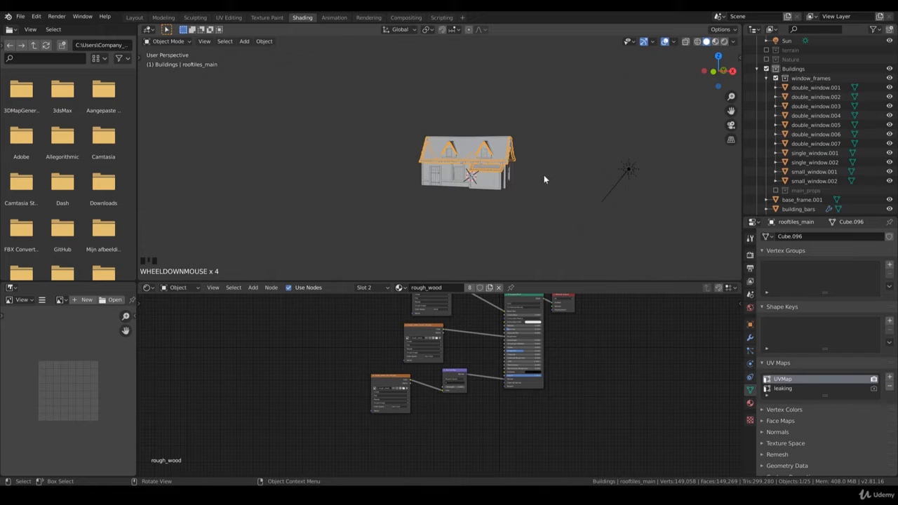
middle_drag(551, 185, 537, 188)
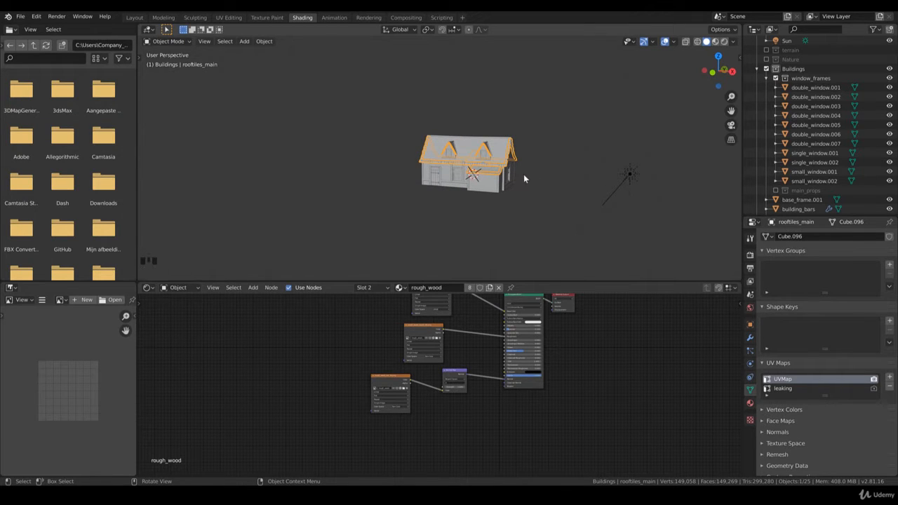
scroll(522, 175, up, 2)
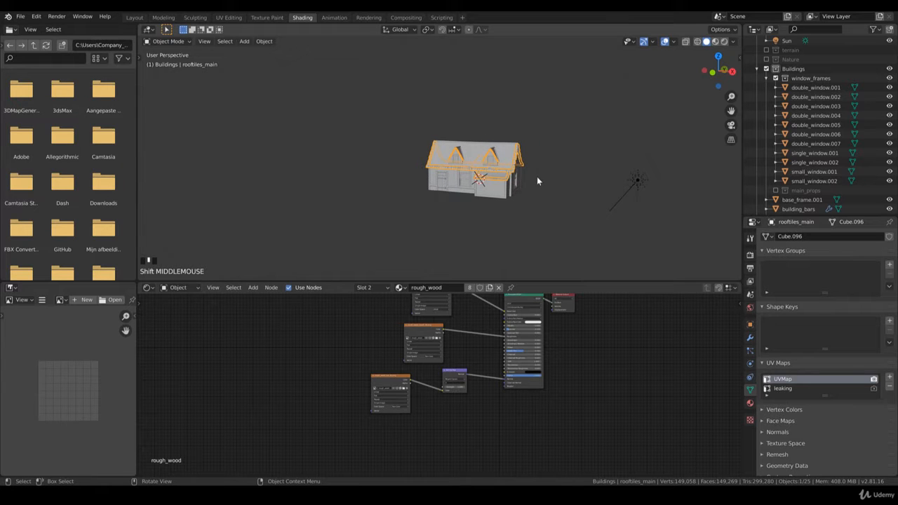
scroll(537, 180, up, 1)
key(z)
click(485, 183)
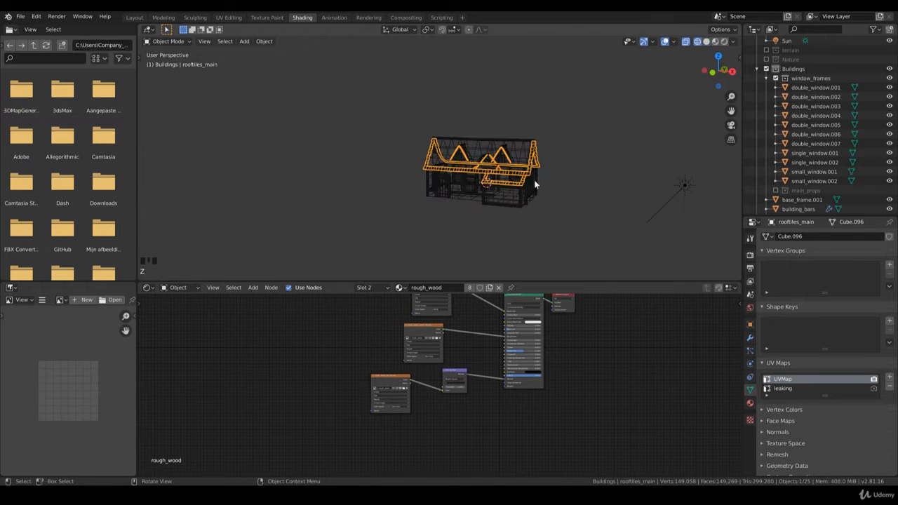
key(b)
drag(564, 209, 357, 114)
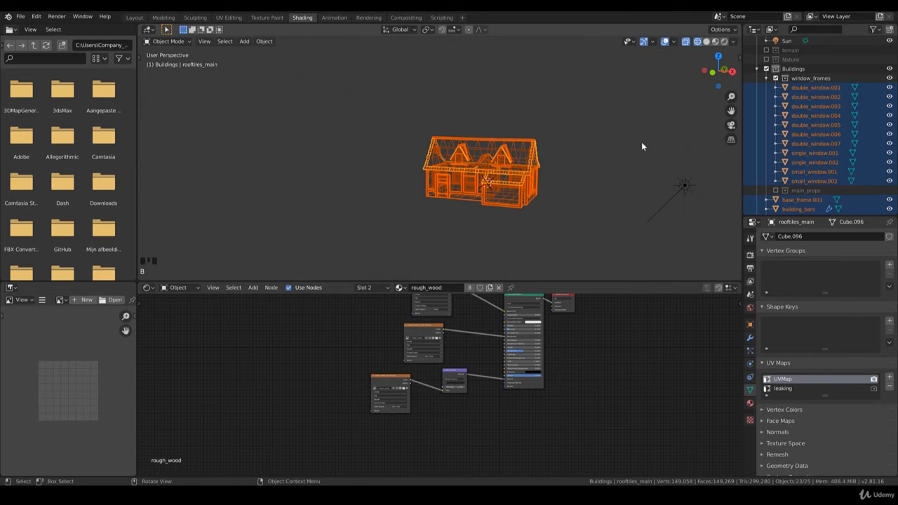
Enable the terrain collection and remove the water plane from the selection, keeping only the house selected
click(766, 50)
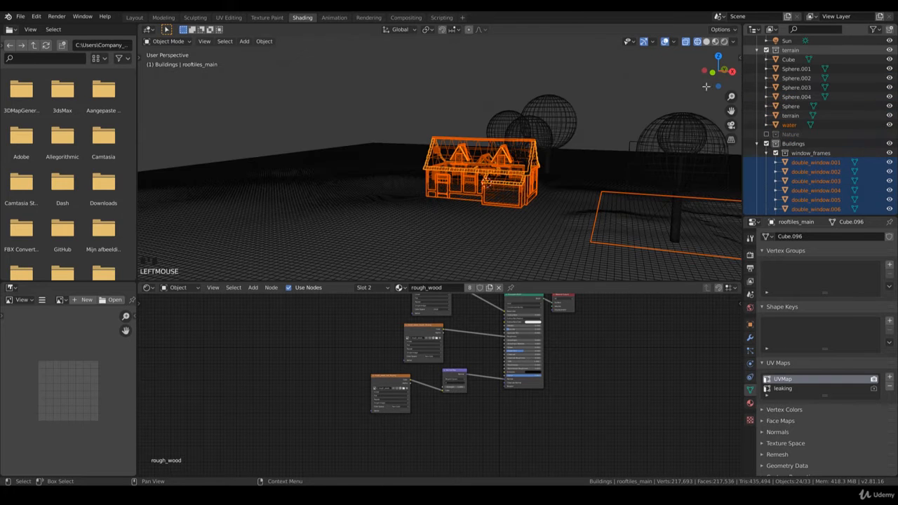
scroll(591, 168, down, 4)
middle_drag(591, 167, 554, 188)
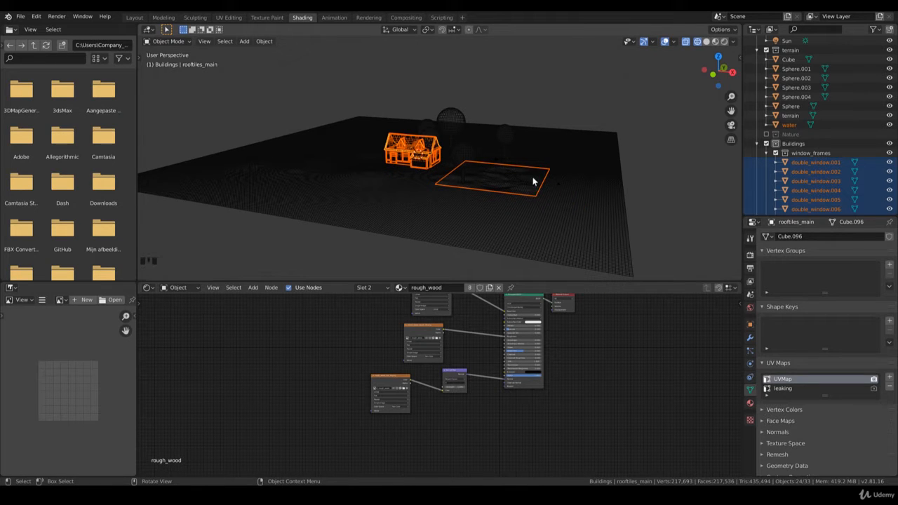
key(b)
middle_drag(564, 210, 473, 149)
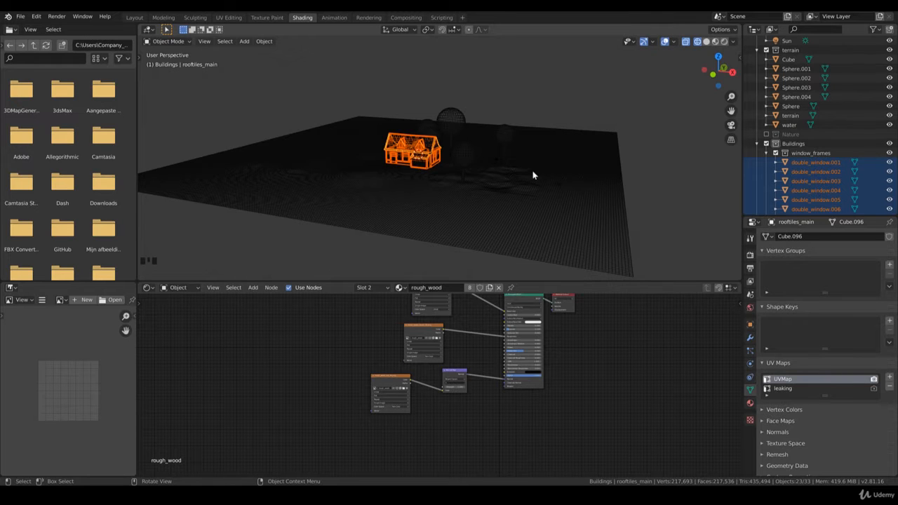
In the top view, move the selected house about 36 m along X, to the edge of the water area
middle_drag(534, 171, 521, 175)
key(KP_7)
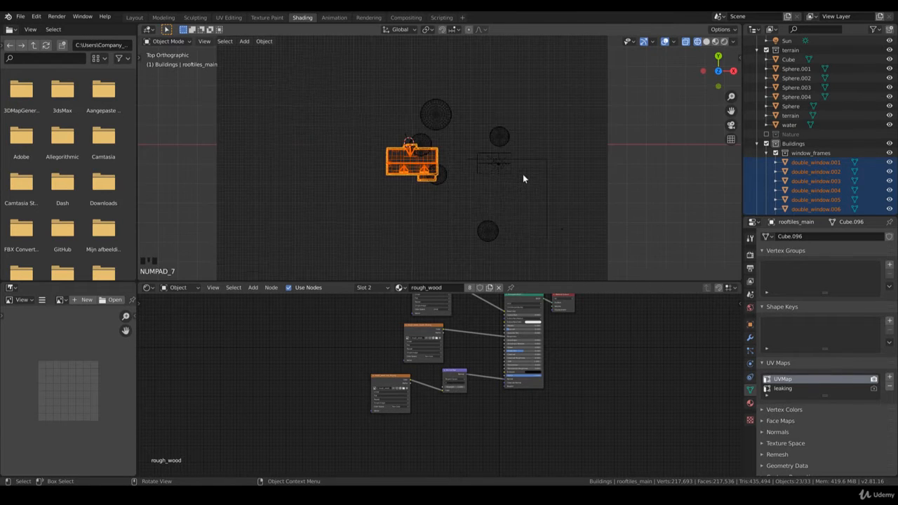
scroll(538, 168, up, 1)
key(g)
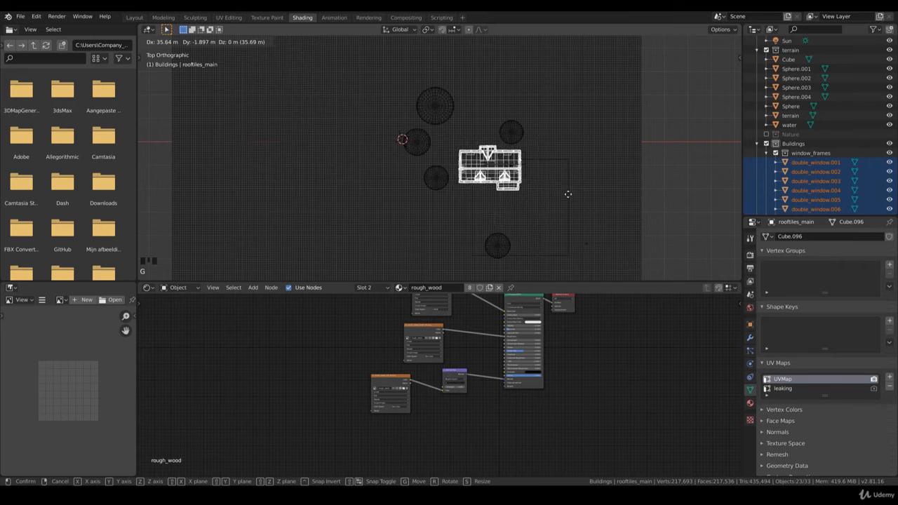
click(572, 193)
scroll(606, 200, up, 2)
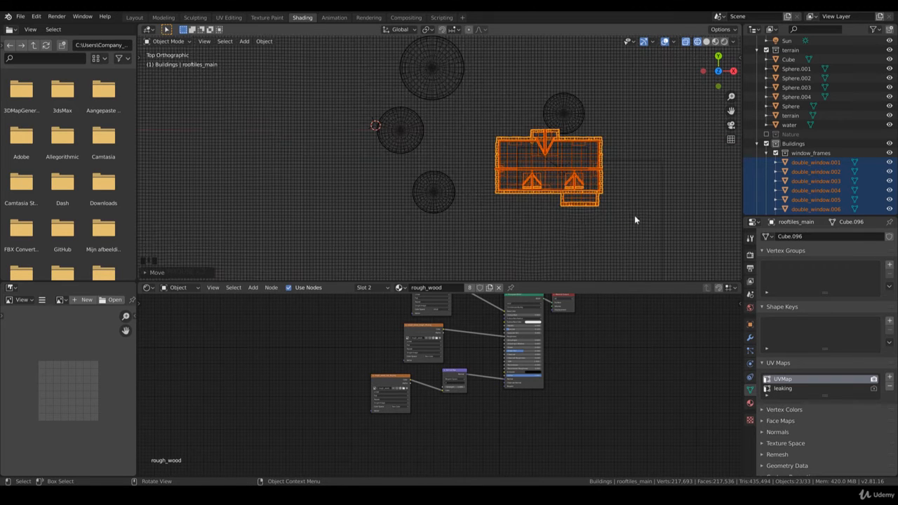
Return the viewport to solid shading and raise the house along the global Z axis above the terrain
key(shift+z)
mouse_move(640, 217)
middle_down()
mouse_move(607, 214)
mouse_move(622, 189)
mouse_move(604, 204)
middle_up()
key(g)
key(z)
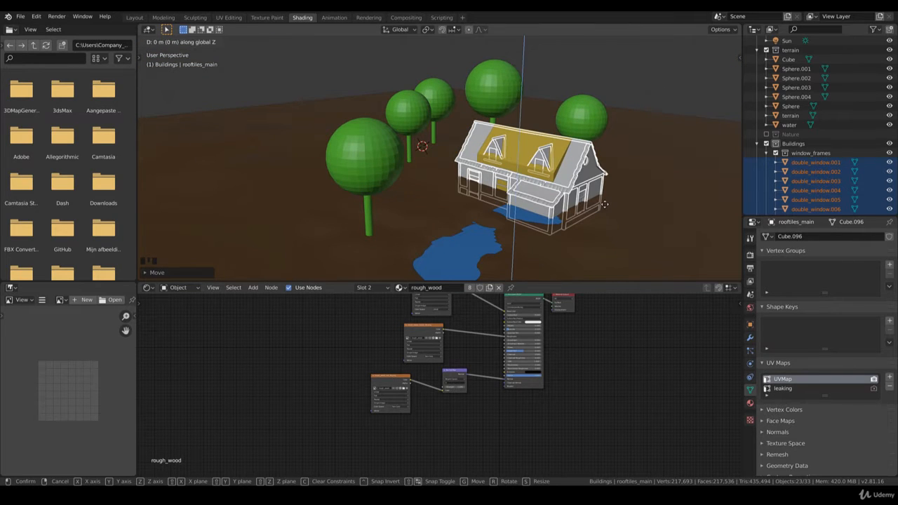
click(608, 191)
In the top view, scale the house down to the size of the yellow placeholder block and apply its rotation and scale
key(KP_7)
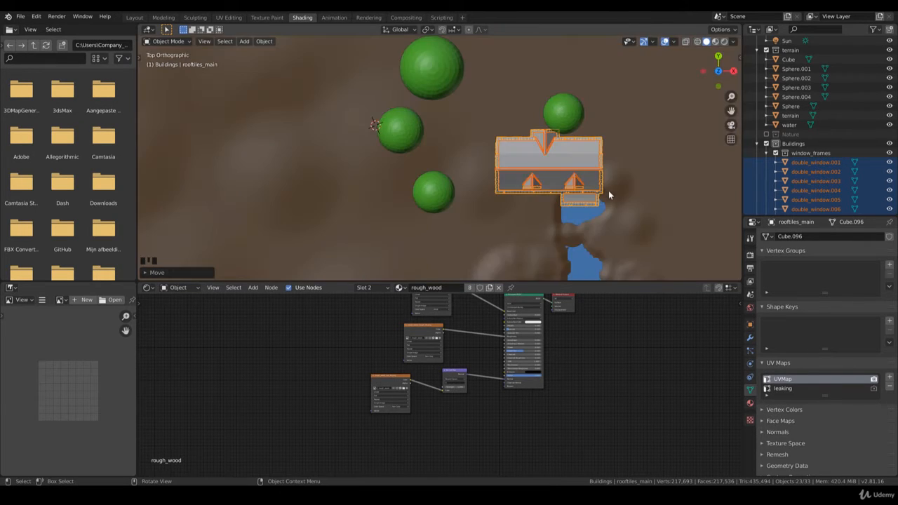
key(s)
click(626, 203)
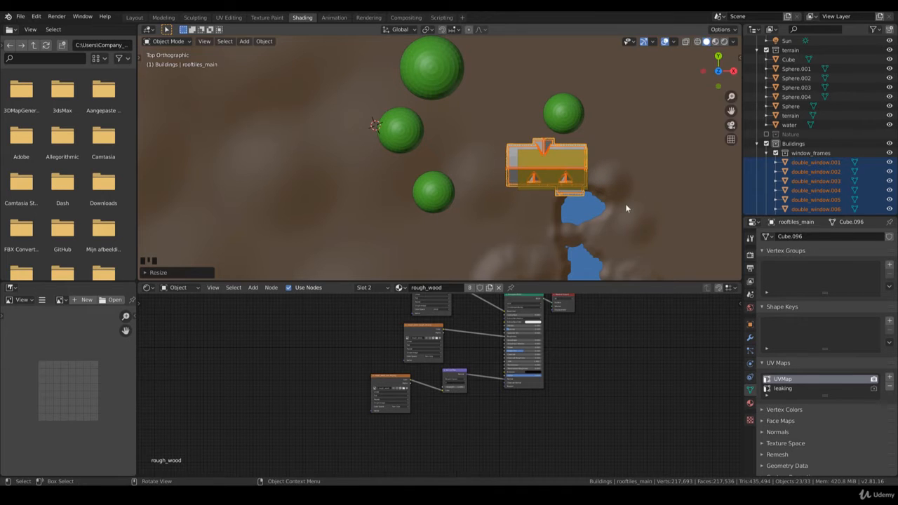
key(s)
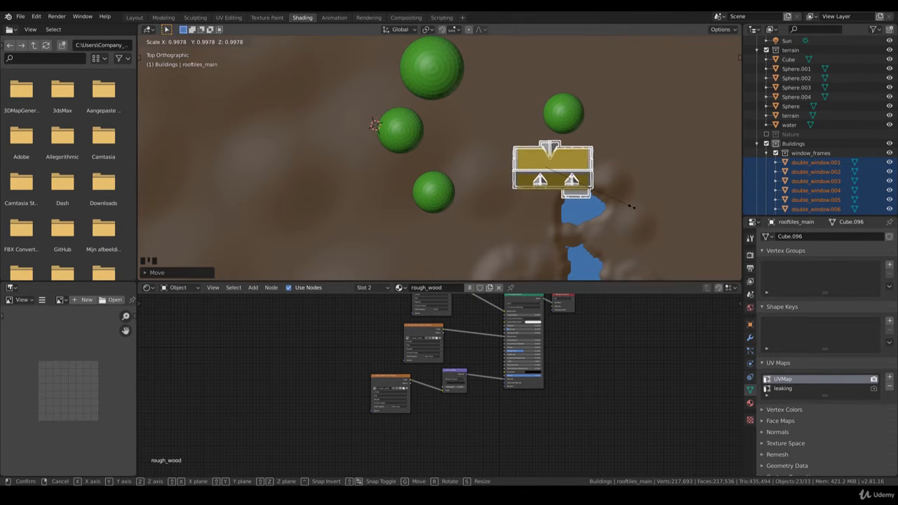
click(631, 206)
key(ctrl+a)
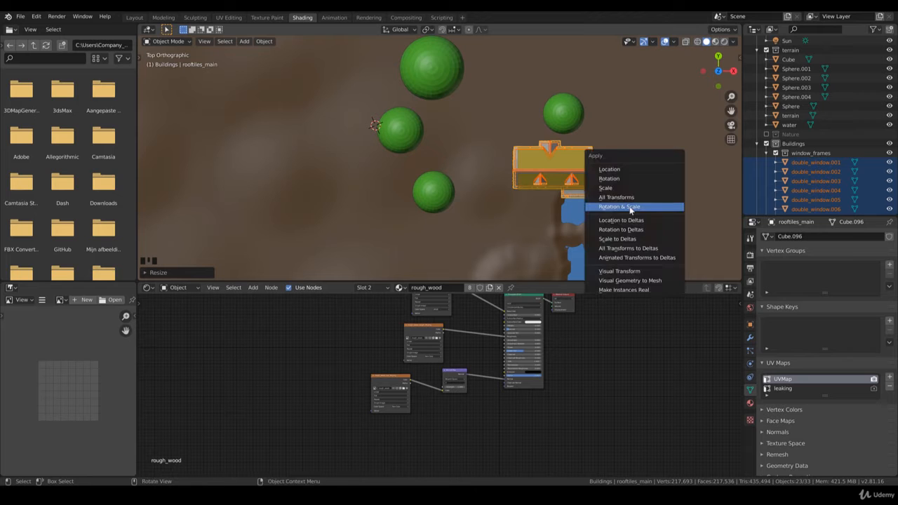
click(630, 206)
In the top view, move the house slightly to line it up with the yellow placeholder block
middle_drag(616, 236, 521, 177)
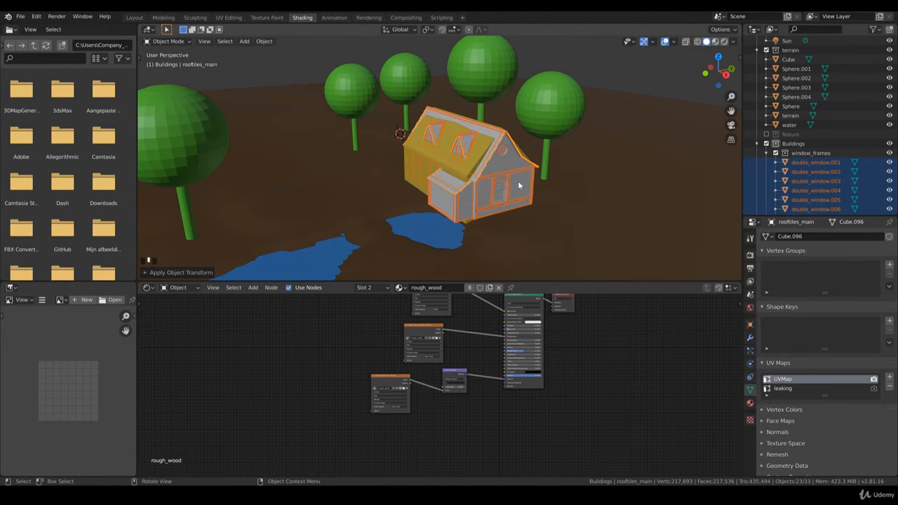
key(KP_7)
shift+middle_drag(608, 228, 540, 186)
scroll(540, 187, up, 2)
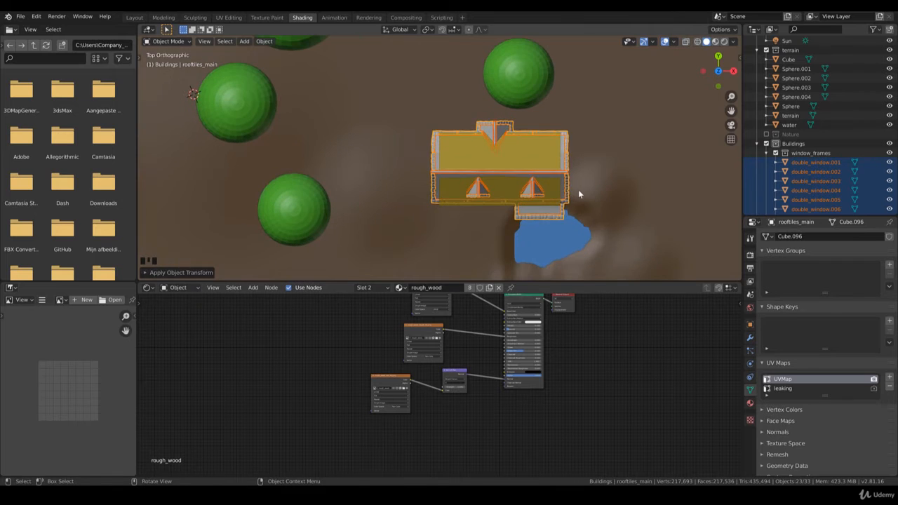
key(g)
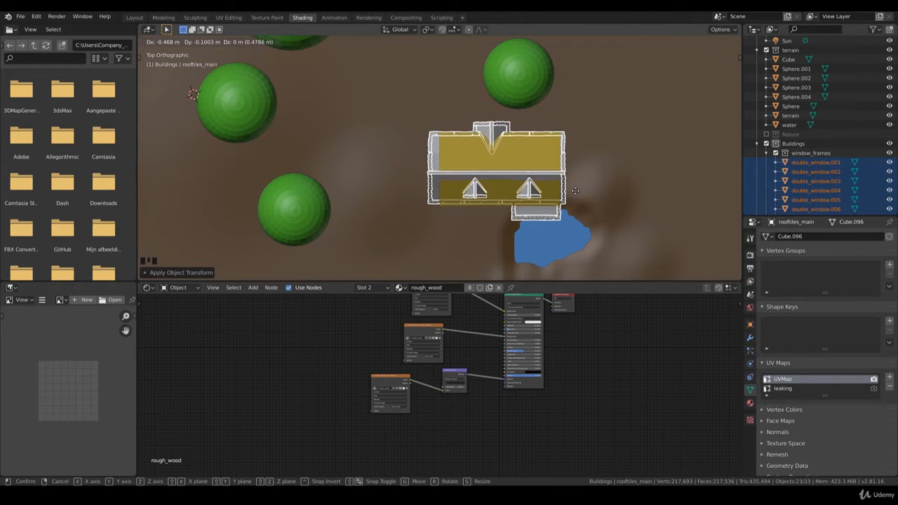
click(574, 209)
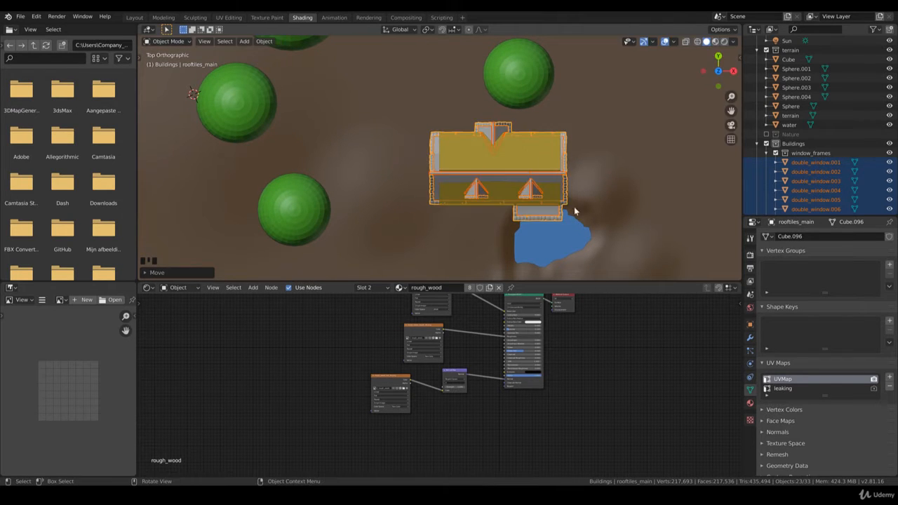
Raise the house along the global Z axis so its base clears more of the terrain
middle_drag(574, 206, 569, 192)
key(g)
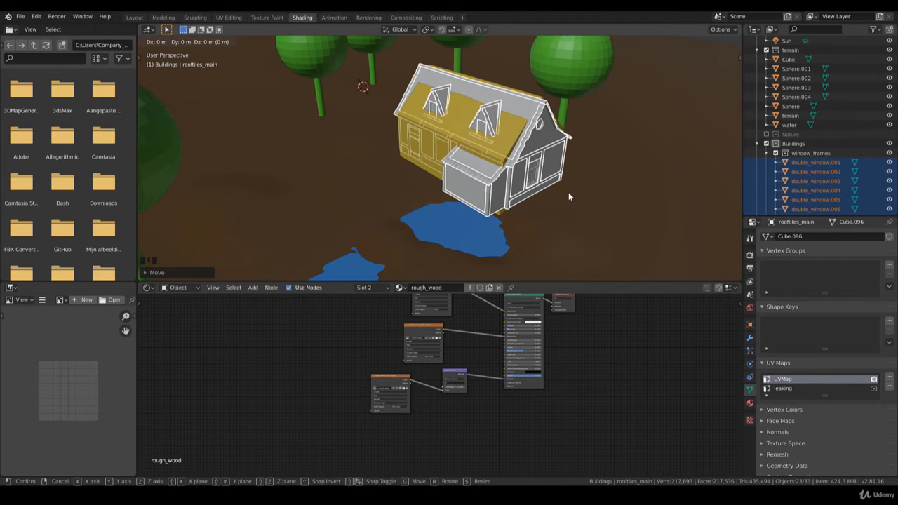
key(z)
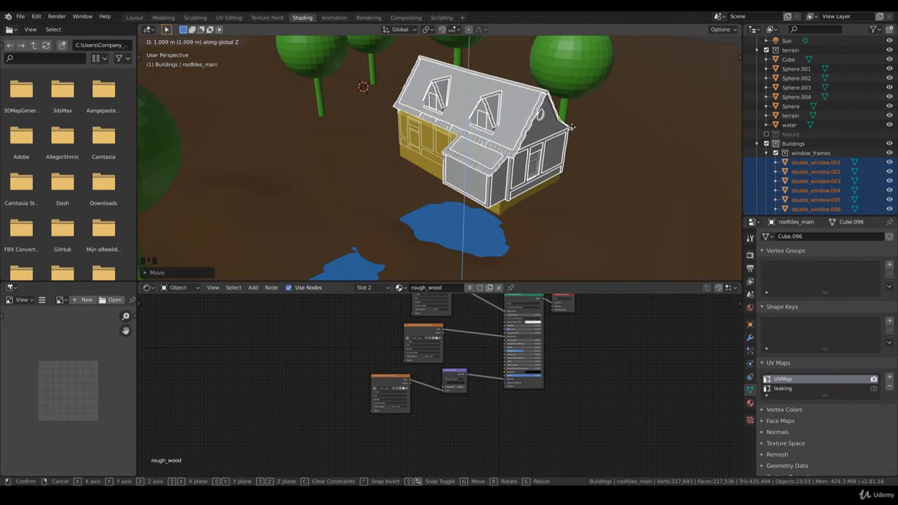
click(569, 139)
Shift the house slightly in the negative direction along the global Y axis, toward the water
key(KP_7)
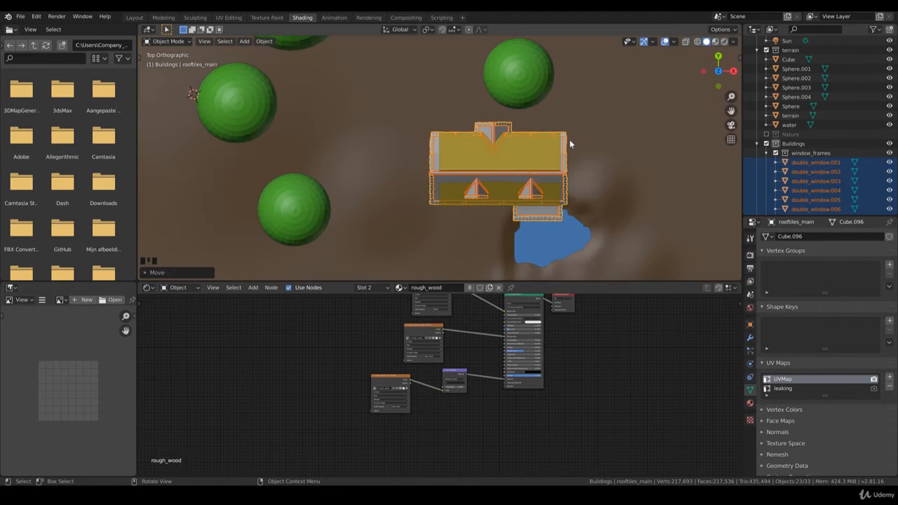
middle_drag(567, 158, 520, 124)
key(g)
key(y)
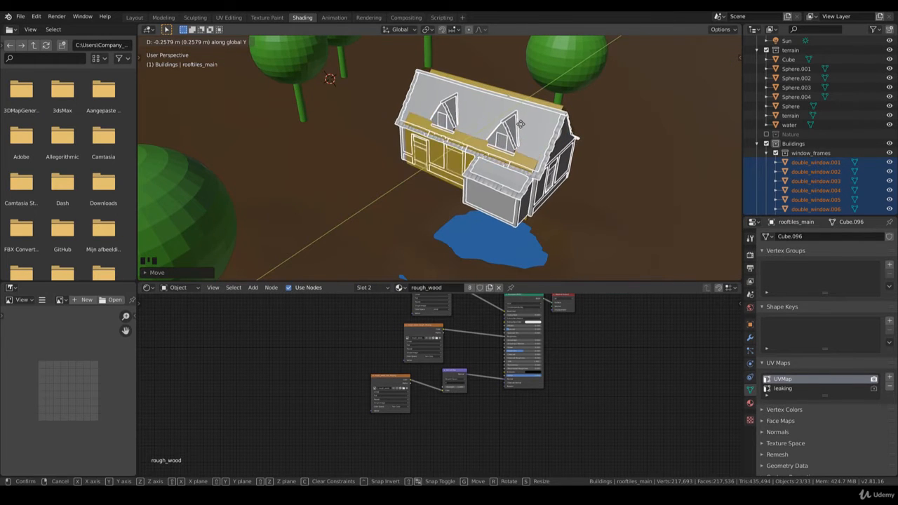
click(523, 129)
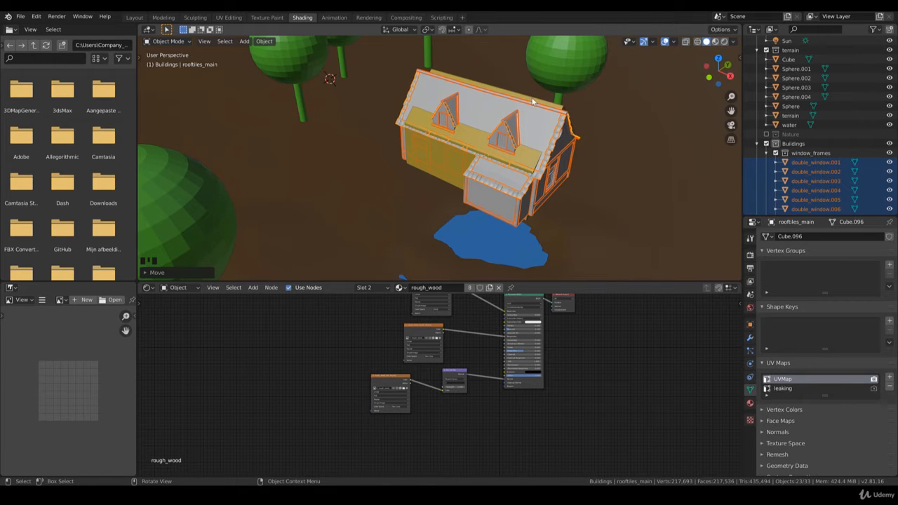
Delete the yellow placeholder cube overlapping the house
click(539, 101)
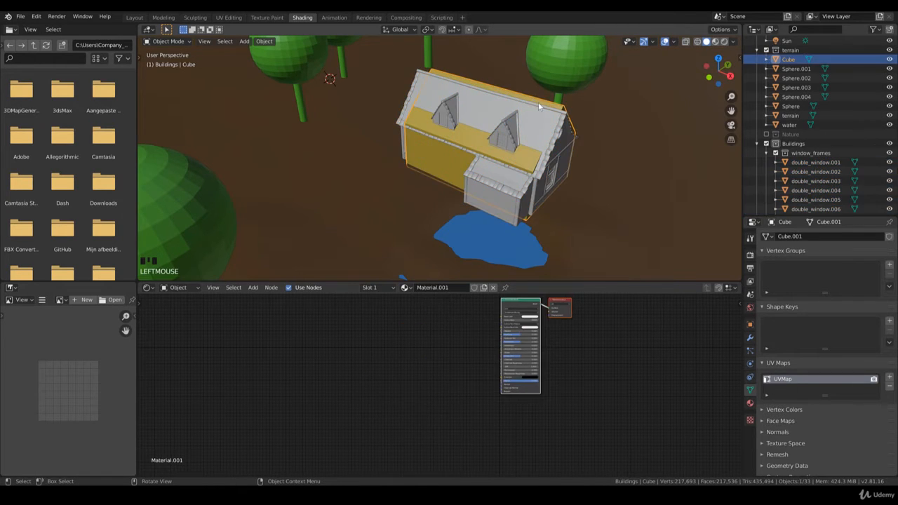
key(Delete)
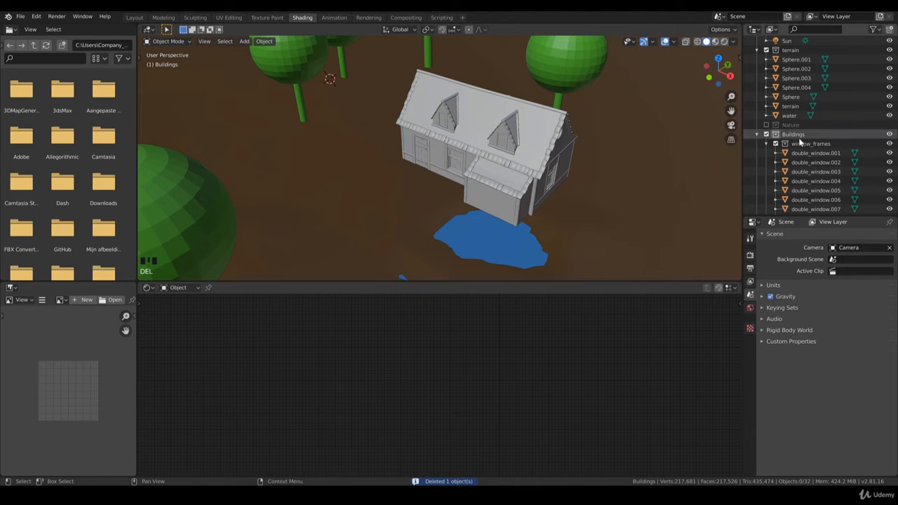
Disable the terrain collection and select all parts of the house in wireframe view
click(800, 135)
click(520, 163)
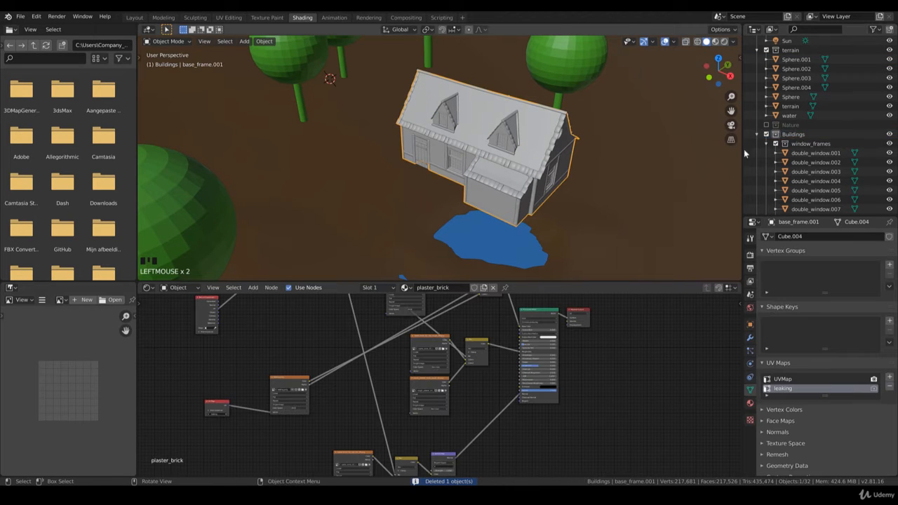
click(767, 50)
scroll(577, 170, down, 2)
scroll(507, 177, down, 1)
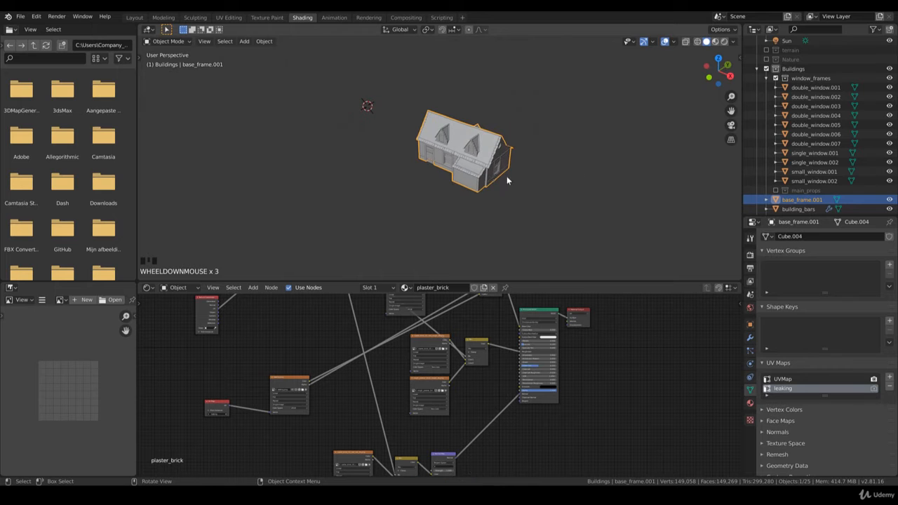
key(z)
click(421, 177)
key(b)
drag(530, 195, 412, 118)
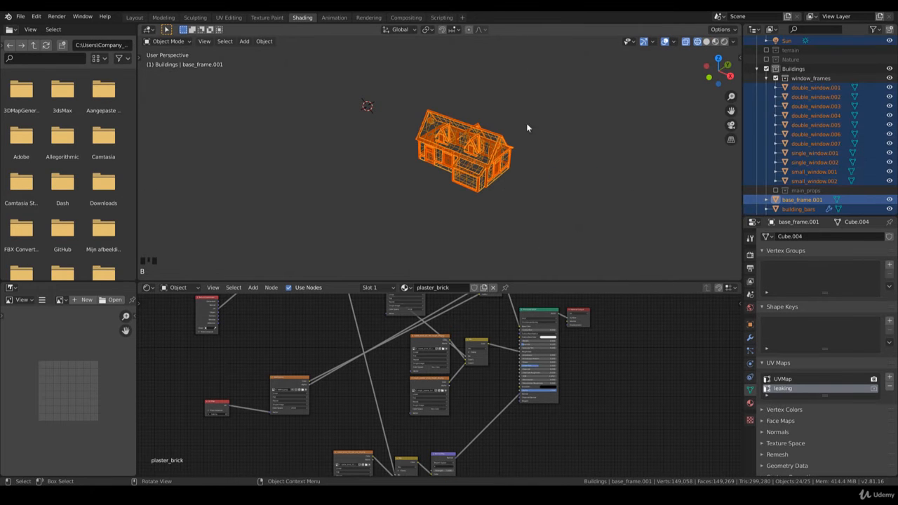
Enable the terrain collection in solid shading and lower the house about 0.56 m along the global Z axis
click(766, 50)
key(z)
click(550, 180)
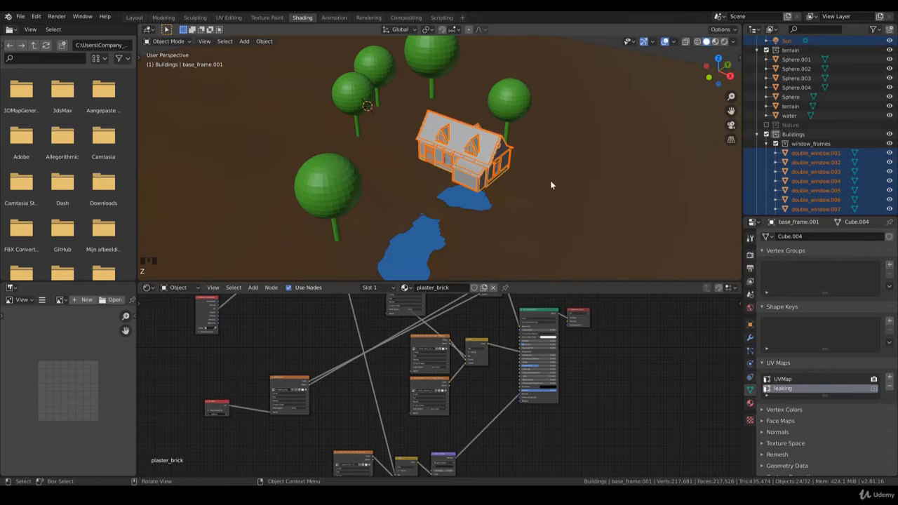
middle_drag(550, 181, 539, 164)
scroll(535, 170, up, 3)
key(g)
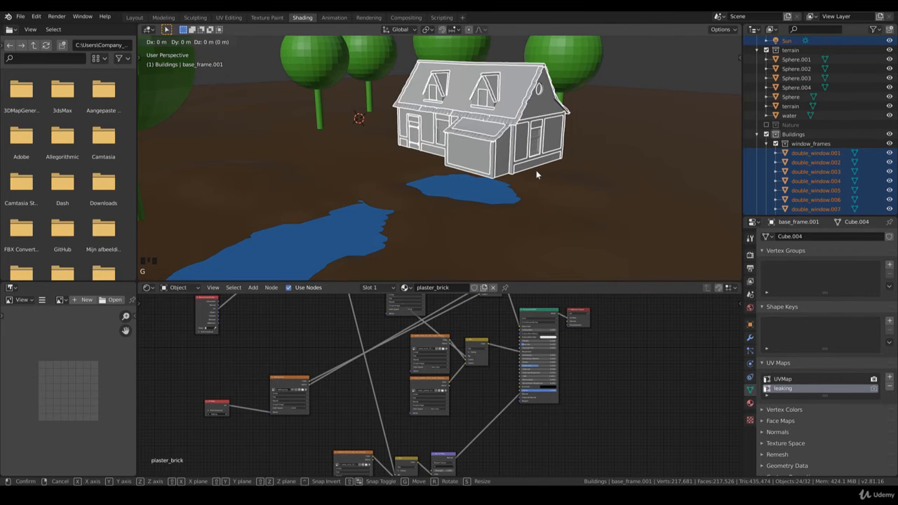
key(z)
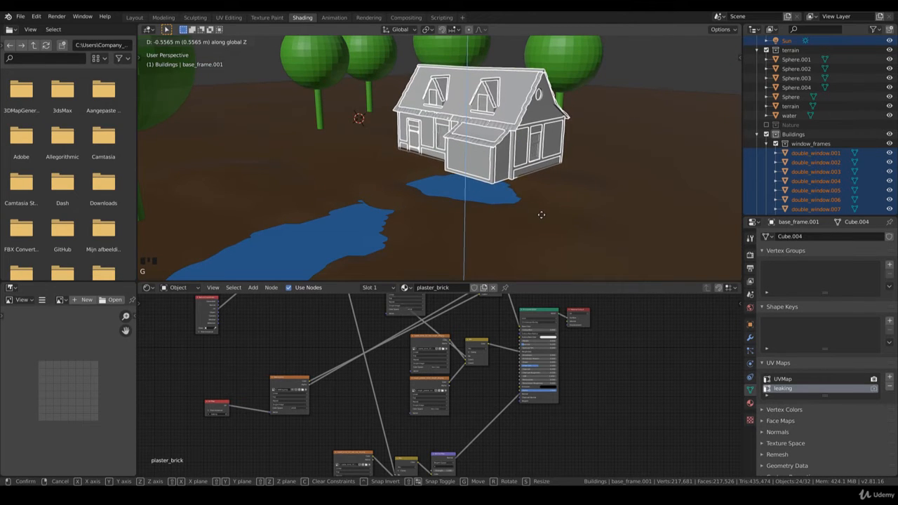
click(541, 213)
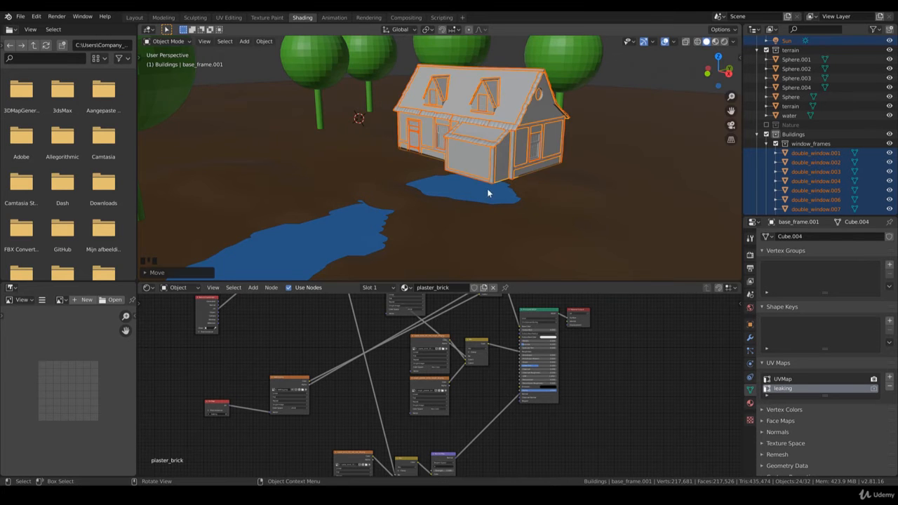
In the terrain's edit mode, select the vertex at the house's front corner beside the door and enable proportional editing
scroll(487, 191, up, 5)
click(487, 189)
key(Tab)
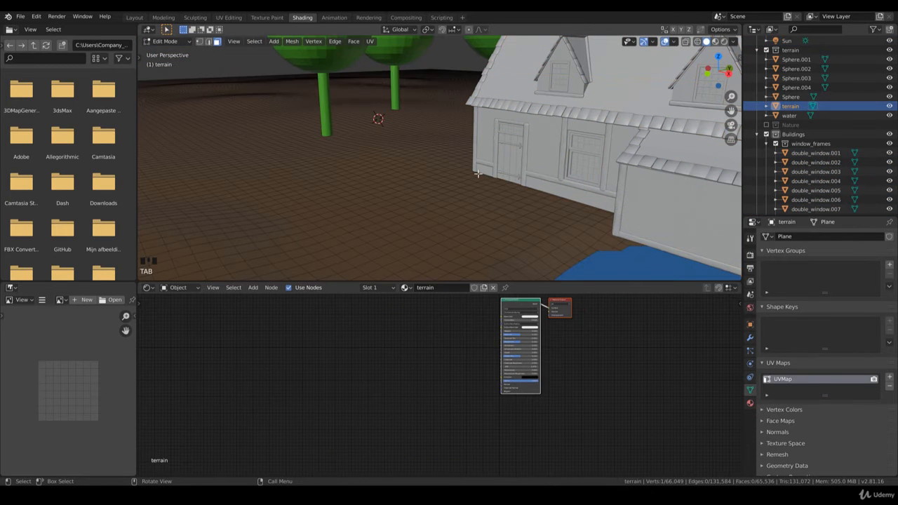
click(475, 171)
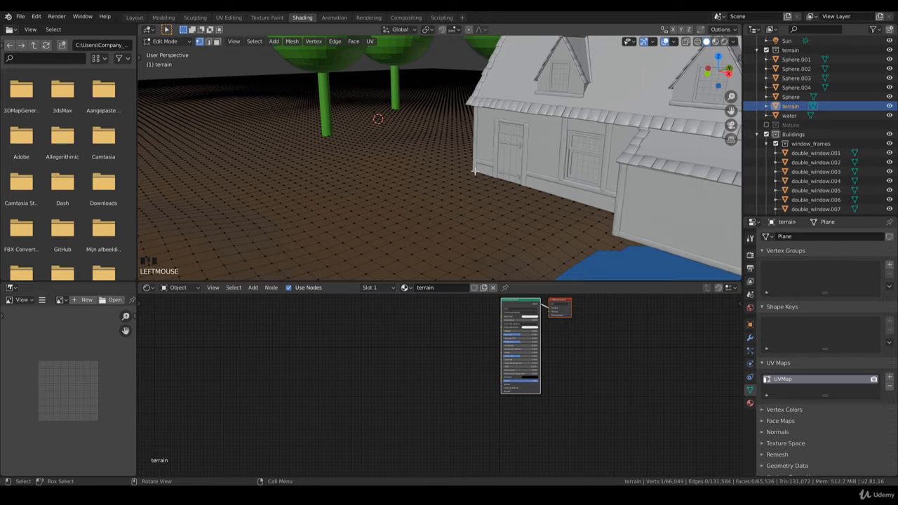
scroll(521, 179, up, 1)
key(g)
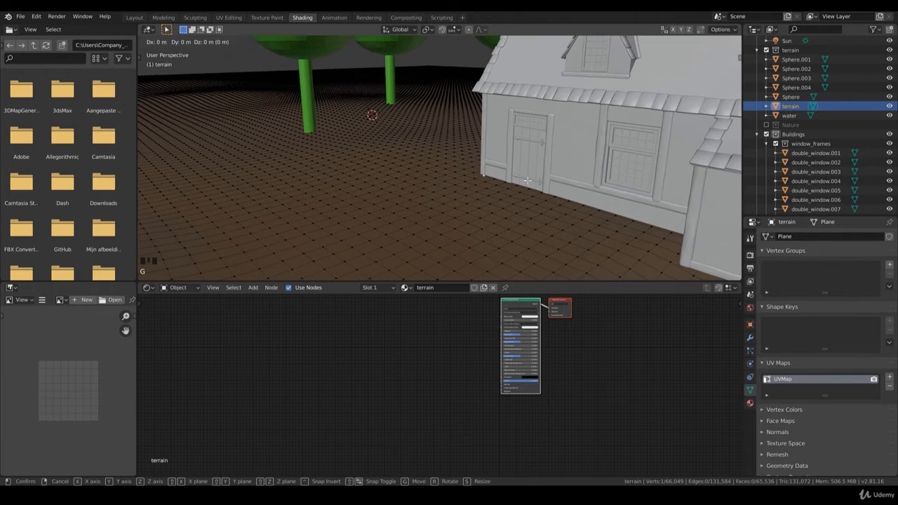
right_click(528, 182)
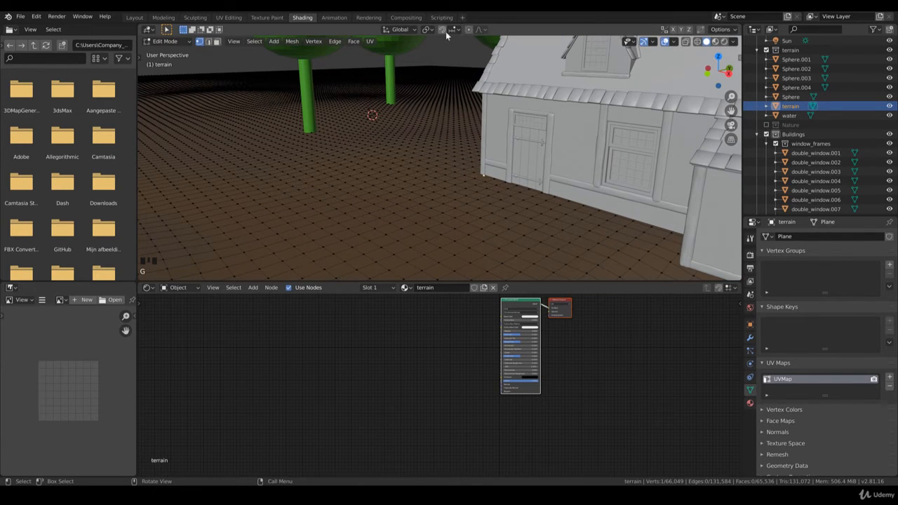
click(468, 30)
Lower the terrain at the house's front corner about 0.29 m, with the proportional size enlarged to 13.11
key(g)
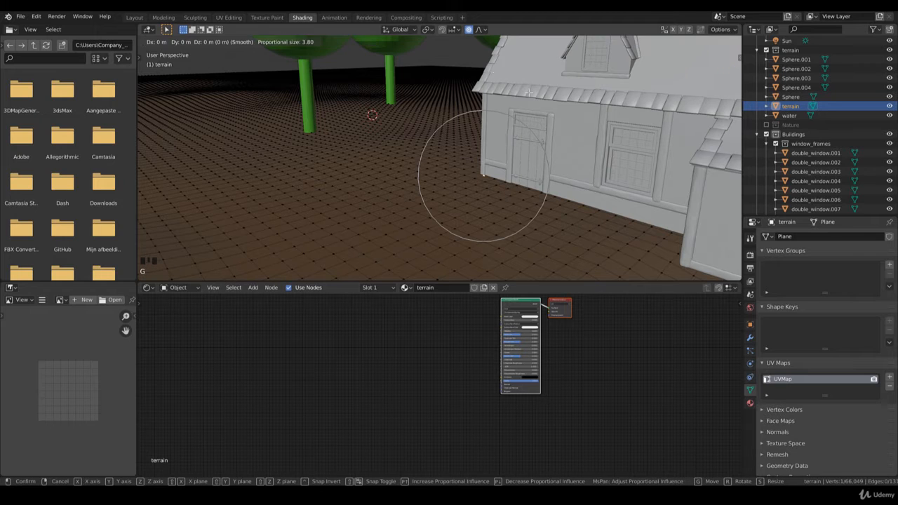
scroll(529, 94, down, 5)
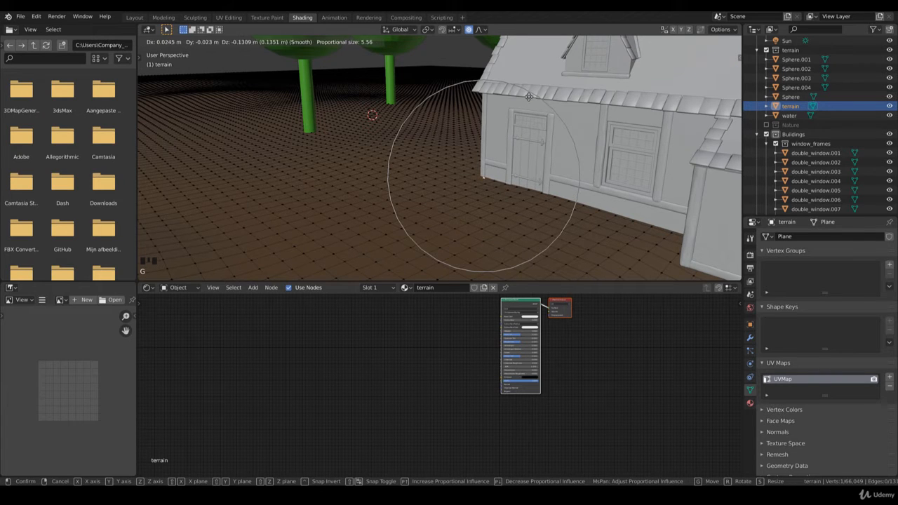
scroll(525, 108, down, 5)
scroll(527, 103, down, 4)
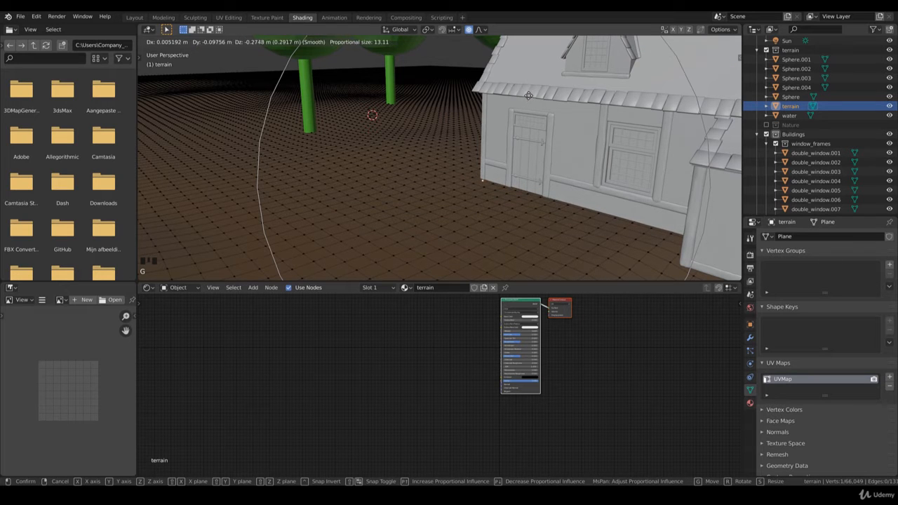
Adjust the terrain vertex along the front wall below the window, with the proportional size reduced to 7.40
click(611, 217)
key(g)
scroll(614, 220, up, 6)
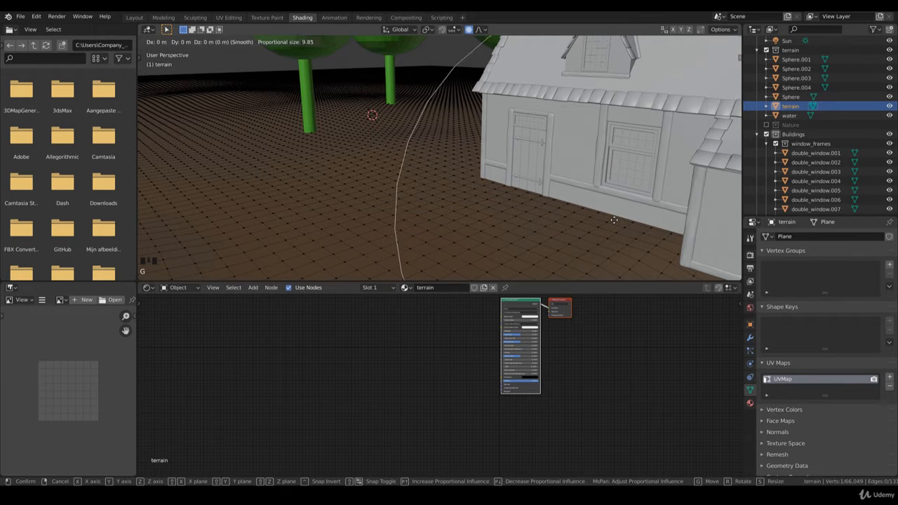
click(614, 219)
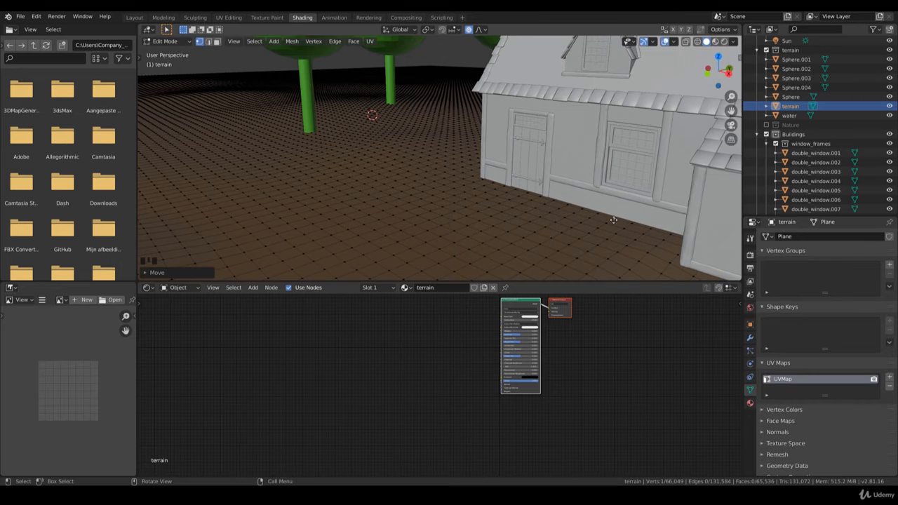
Try to raise the terrain vertex near the extension's outer corner about 0.35 m, with the proportional size enlarged to 8.95
scroll(620, 220, down, 4)
middle_drag(624, 222, 527, 210)
scroll(573, 213, up, 2)
click(501, 210)
key(g)
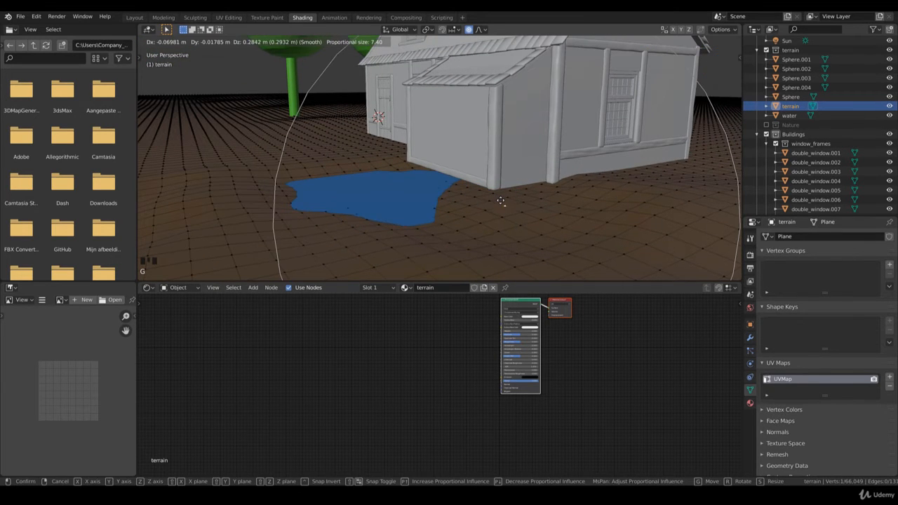
scroll(501, 198, down, 2)
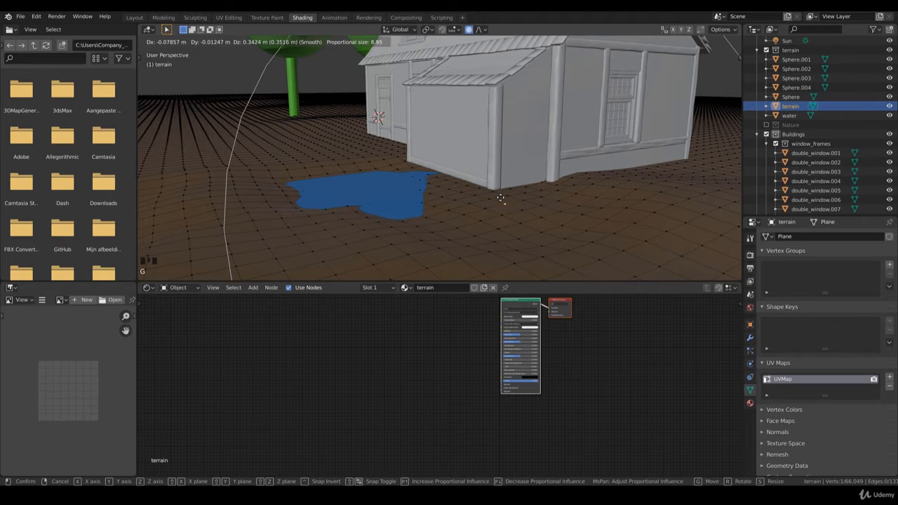
right_click(500, 195)
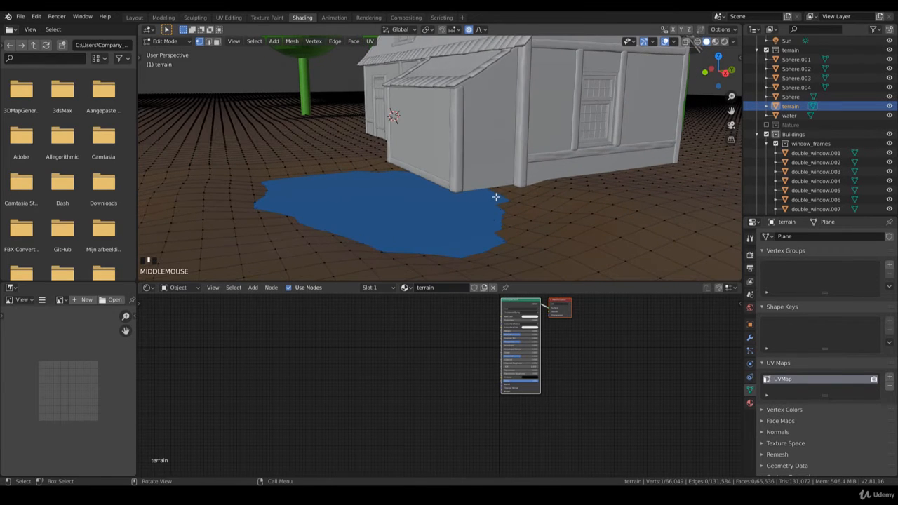
Raise the terrain vertex at the extension's outer corner to meet its base, with the proportional size reduced to 6.73
key(z)
click(441, 200)
click(456, 224)
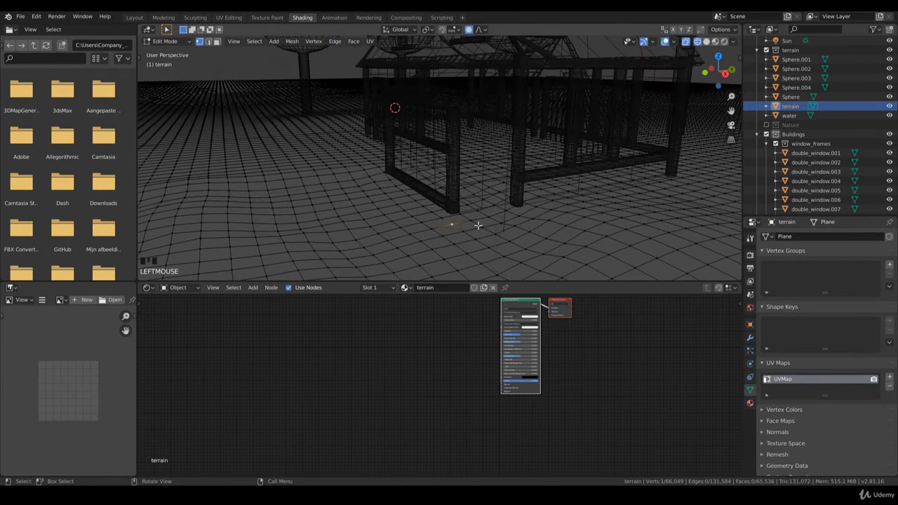
key(shift+z)
key(g)
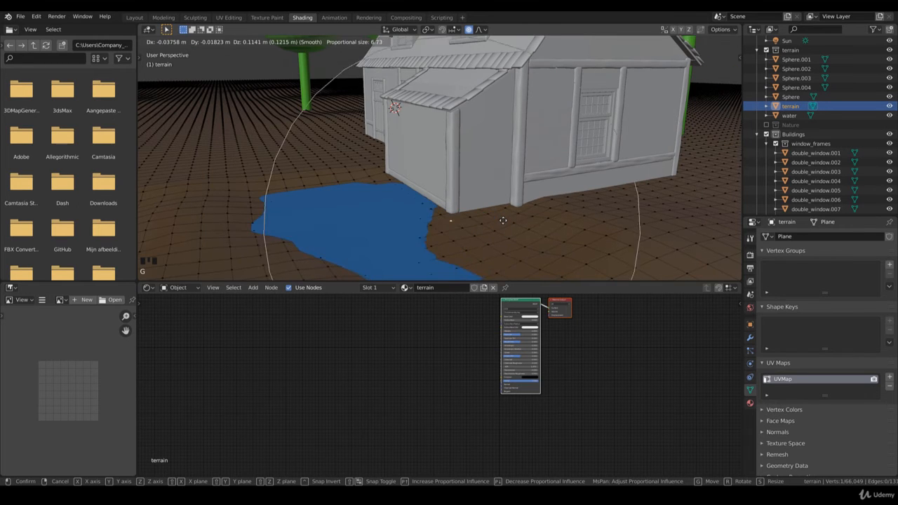
click(421, 205)
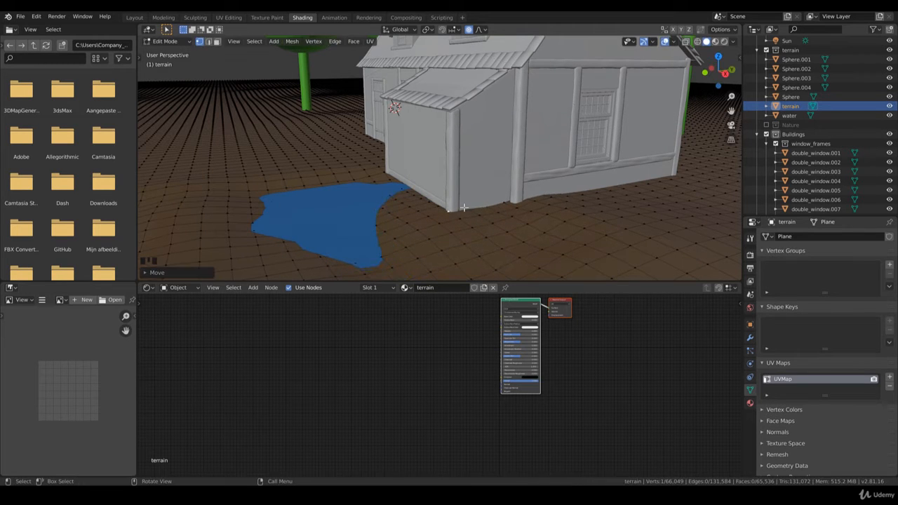
Raise the terrain between the extension's front wall and the pond, with the proportional size reduced to 6.12
click(376, 188)
key(g)
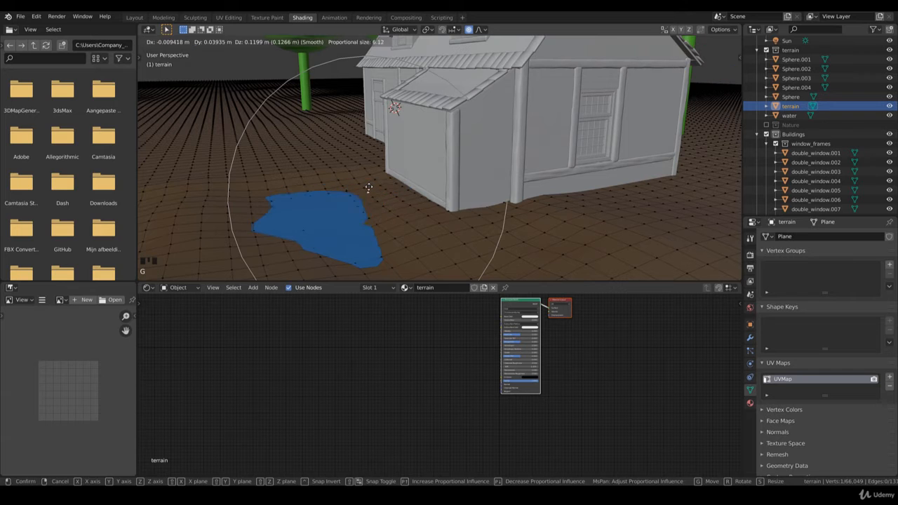
click(371, 184)
scroll(372, 184, down, 2)
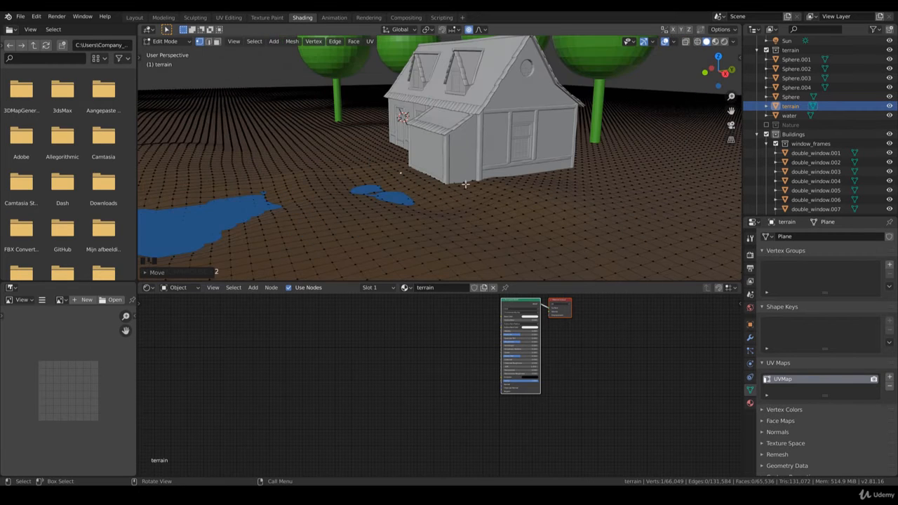
Adjust the terrain vertex at the base of the gable wall with the window, using a proportional size of 6.12
click(504, 179)
key(g)
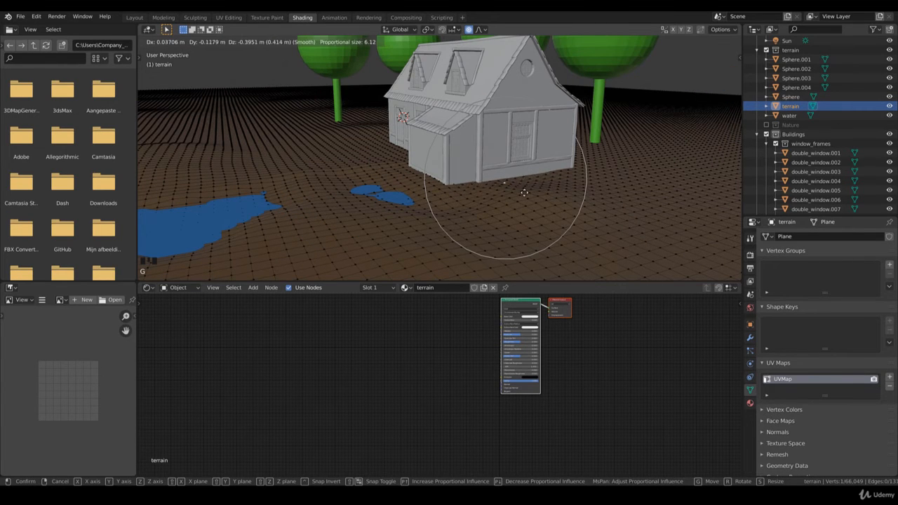
click(525, 190)
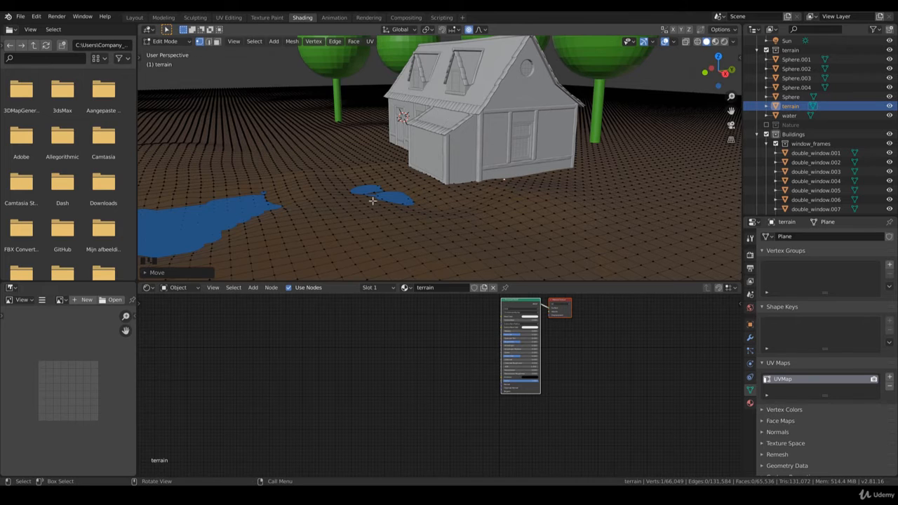
Lower the terrain around the two small water patches near the extension to merge them into one pond
click(379, 200)
key(g)
click(391, 192)
click(390, 182)
scroll(390, 184, up, 1)
key(g)
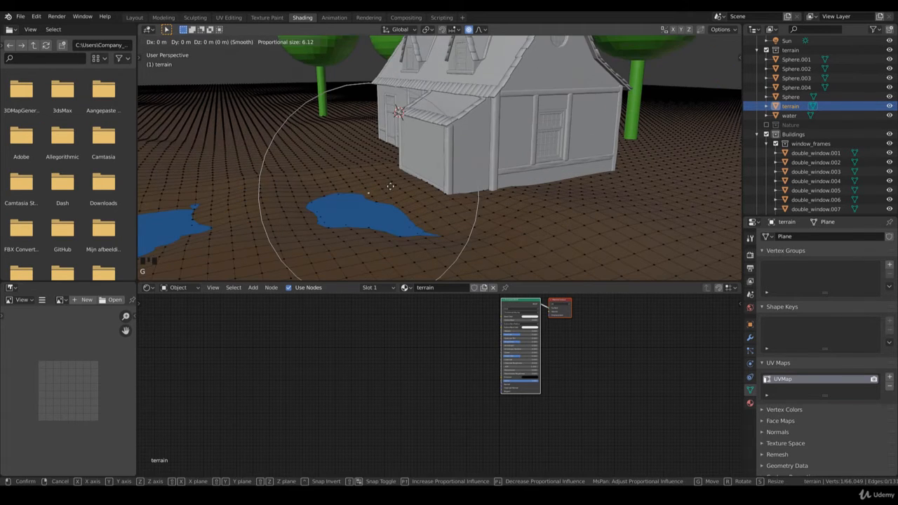
scroll(390, 186, up, 2)
click(390, 186)
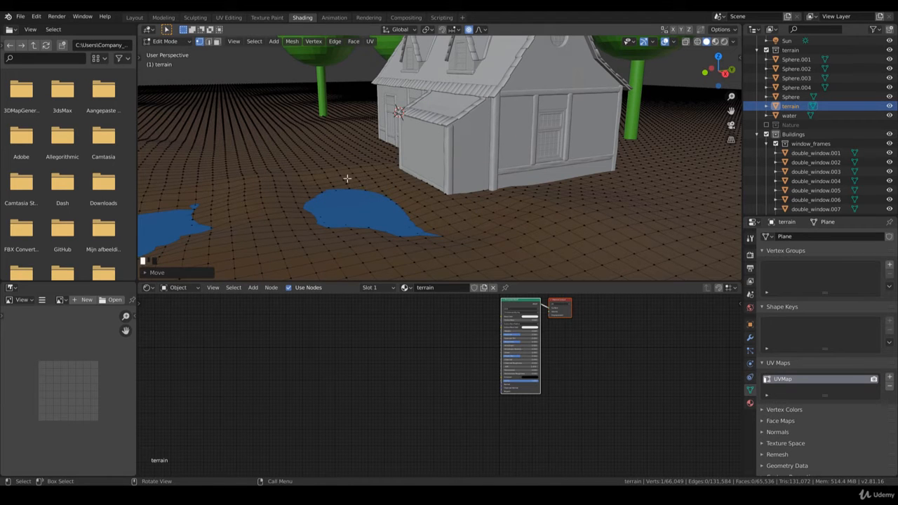
Lower the terrain along the small pond's house-side edge about 0.34 m, with the proportional size reduced to 5.05
click(355, 174)
key(g)
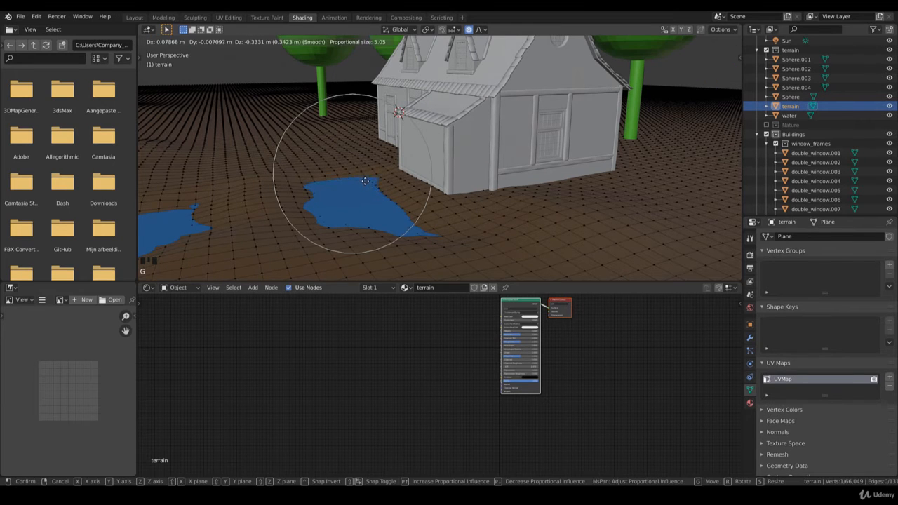
click(365, 187)
key(g)
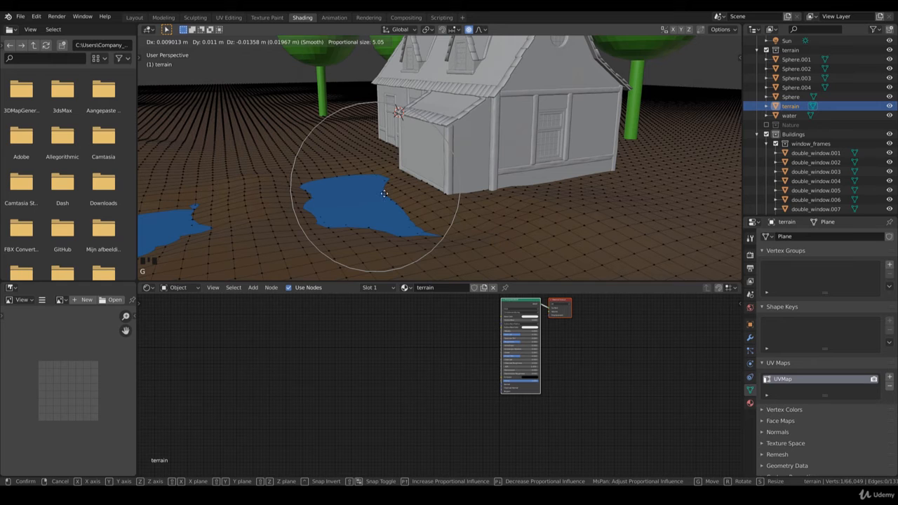
click(385, 194)
Adjust the terrain vertex on the small pond's near bank, in front of the extension's outer corner
key(g)
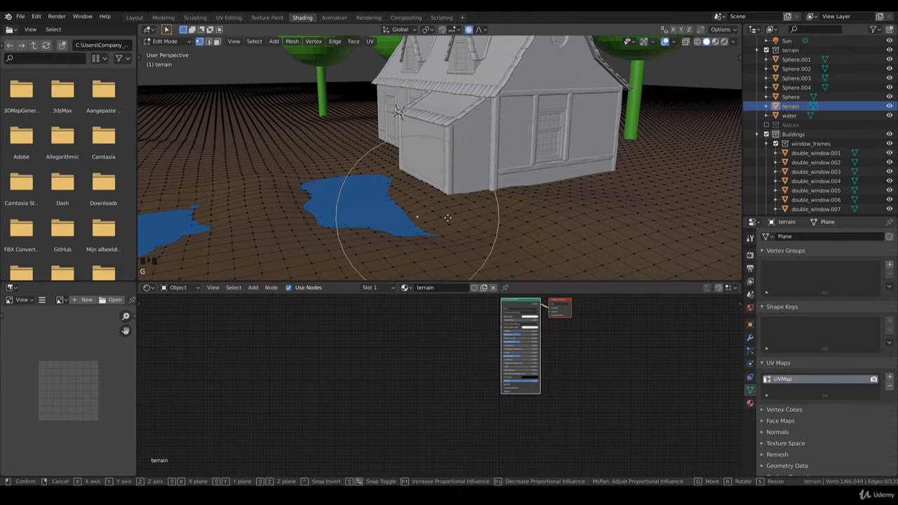
click(443, 213)
scroll(432, 209, down, 4)
scroll(432, 209, down, 1)
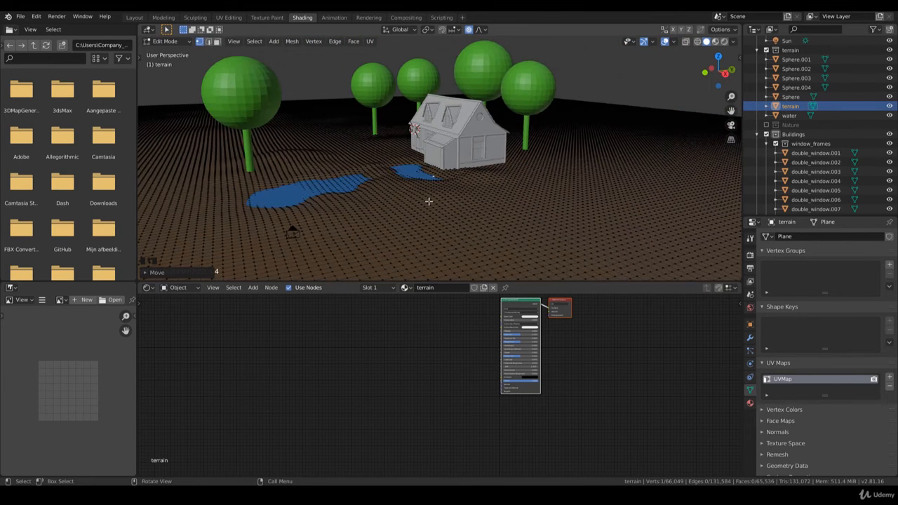
Leave the terrain's edit mode, look through the camera, and set the render engine to Cycles
key(Tab)
key(KP_0)
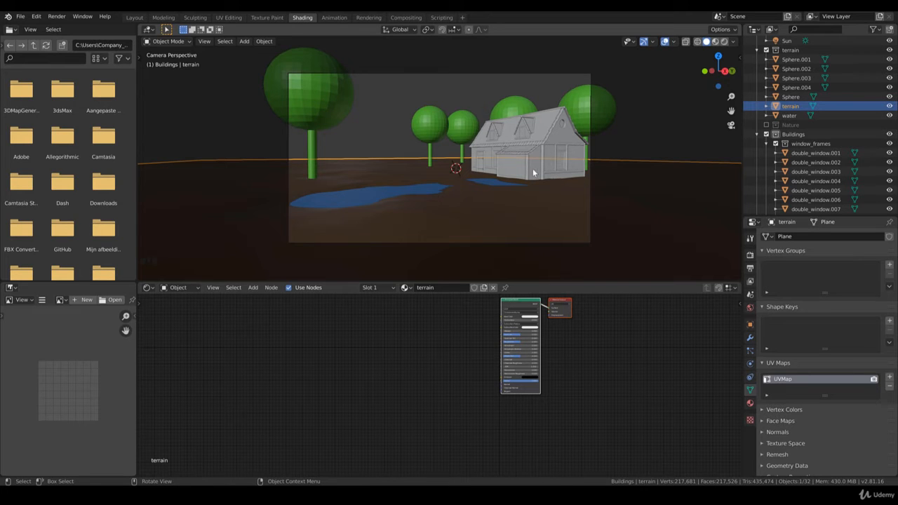
click(750, 255)
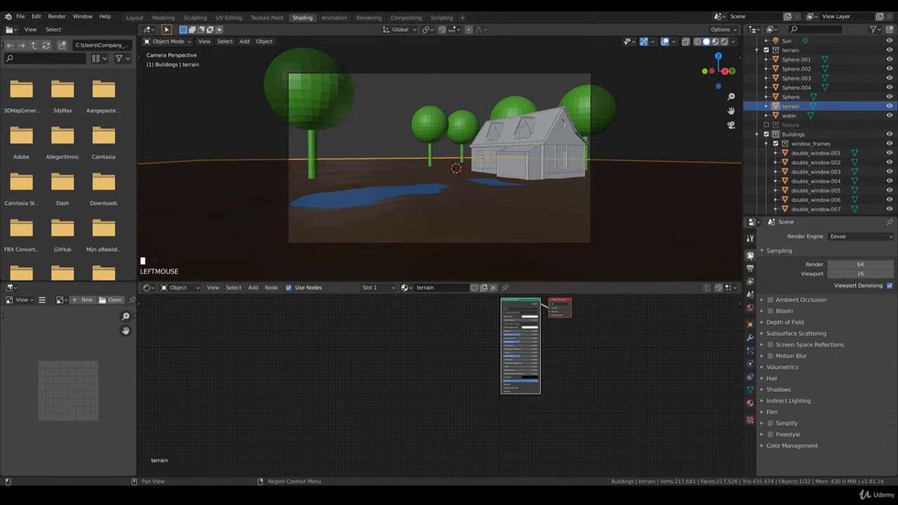
click(850, 236)
click(840, 267)
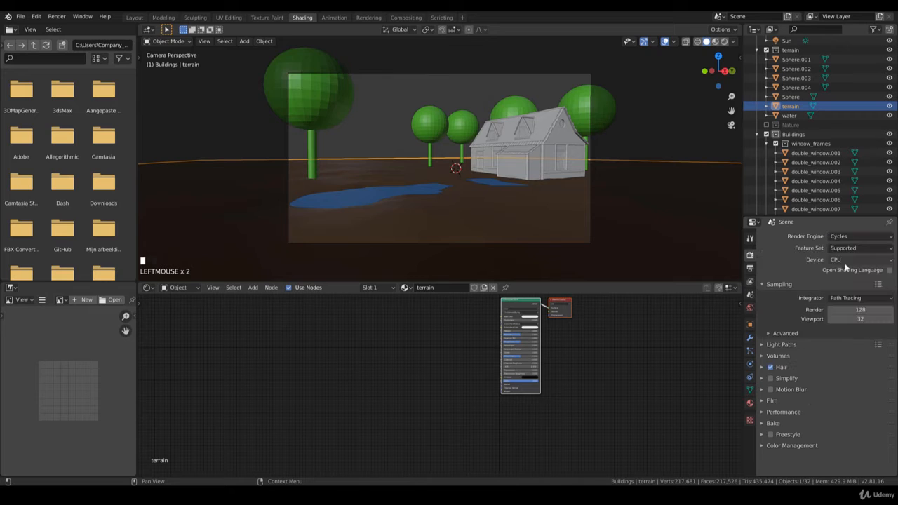
Set the world background's sky texture strength to 1.000
click(750, 308)
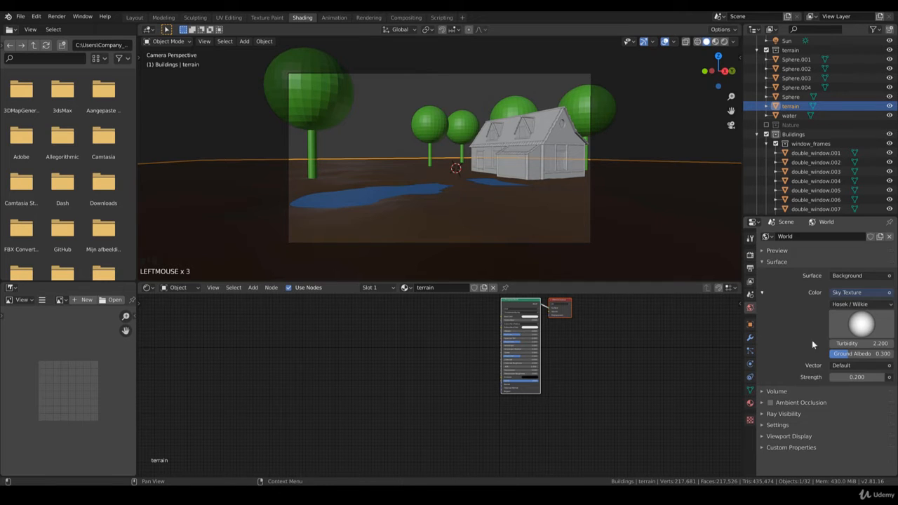
click(858, 377)
text(1)
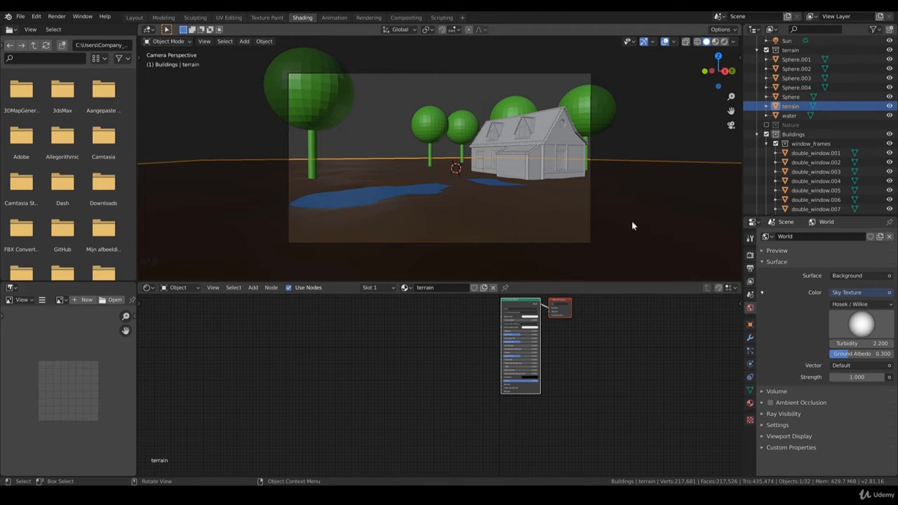
Select the Sun light and, in top view, move it just beyond the terrain's edge nearest the house and rotate it
scroll(802, 120, up, 6)
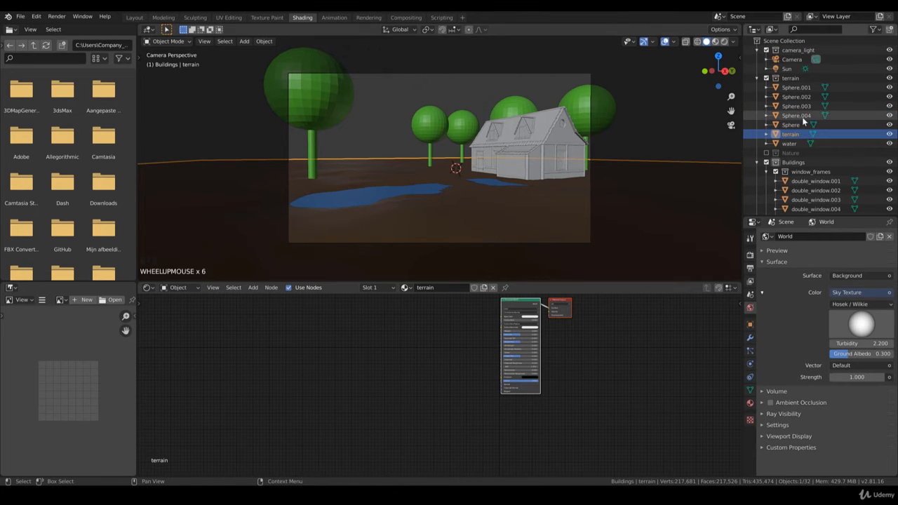
click(779, 69)
key(KP_7)
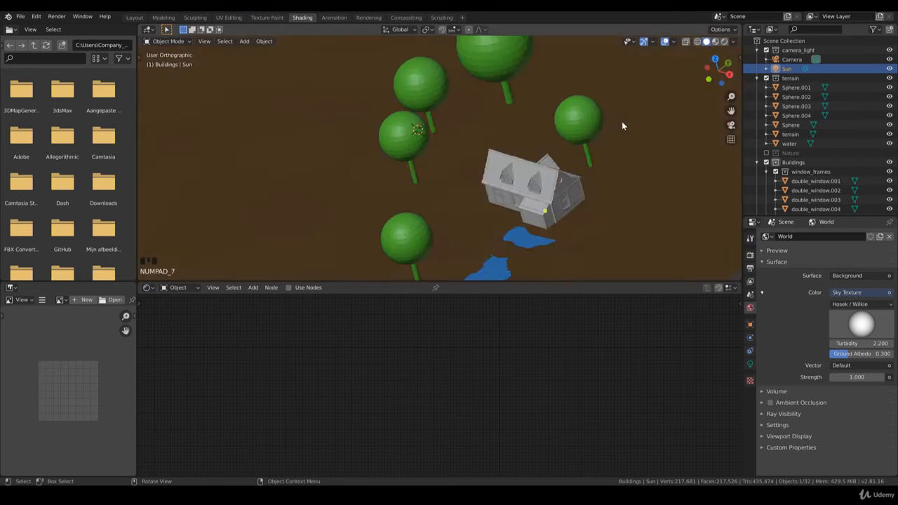
scroll(521, 193, down, 5)
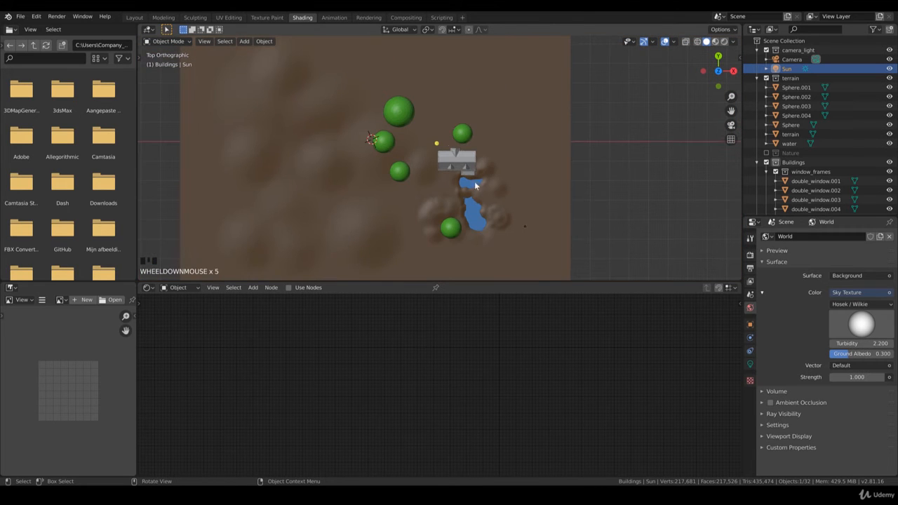
key(g)
click(595, 205)
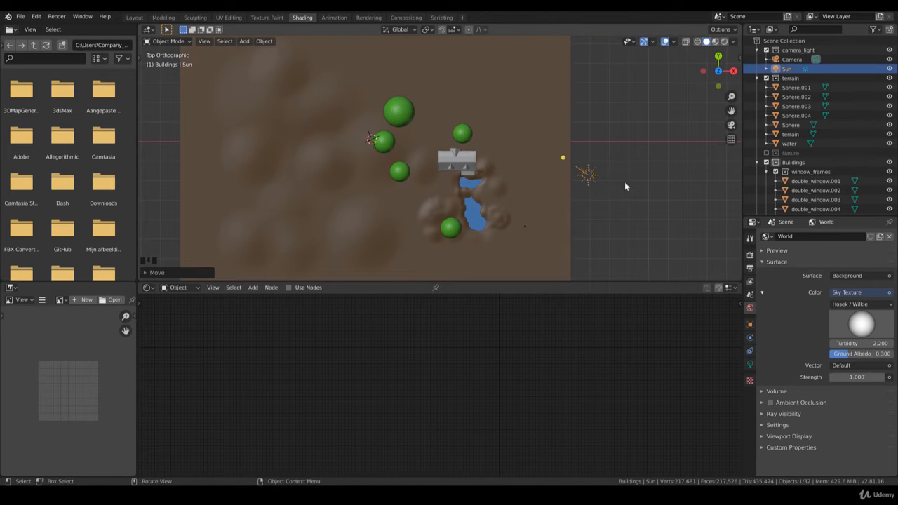
key(r)
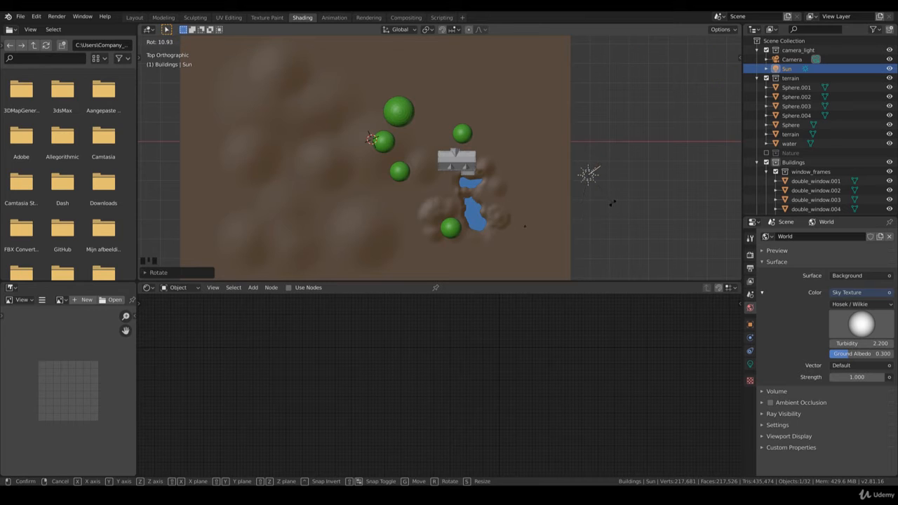
click(612, 203)
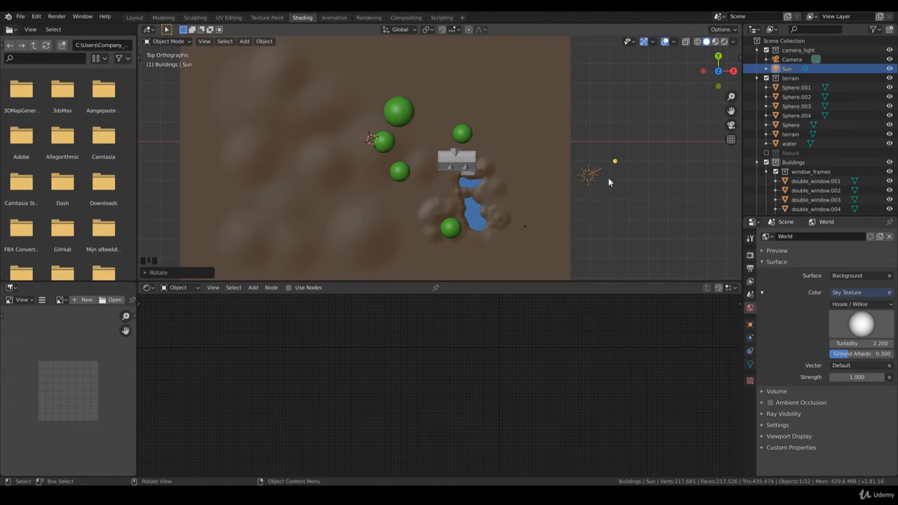
Reposition the Sun in top view and re-aim its light direction to a nearly horizontal angle from the side
key(g)
click(383, 249)
key(g)
click(600, 228)
middle_drag(643, 250, 591, 148)
middle_drag(591, 239, 540, 158)
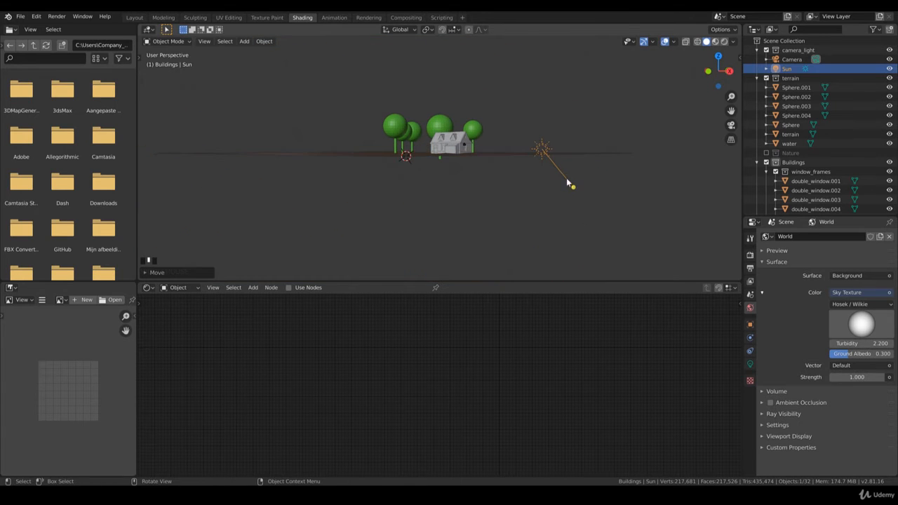
drag(573, 186, 632, 184)
key(KP_5)
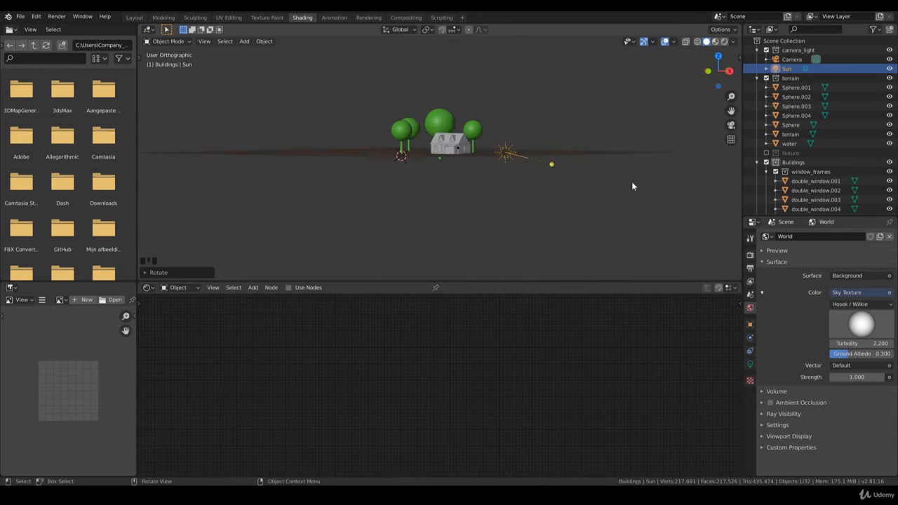
In top view, move the Sun over the terrain's southern part, southwest of the house and ponds
key(KP_7)
key(g)
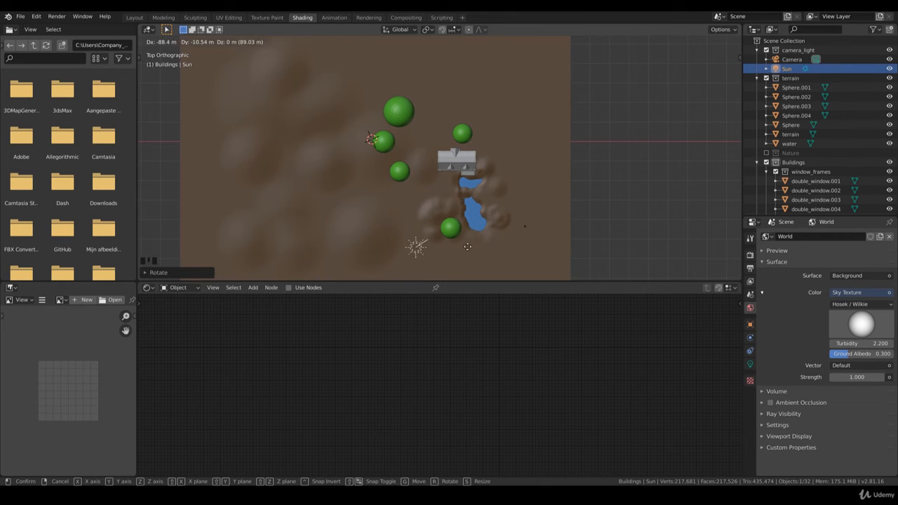
click(453, 257)
scroll(500, 219, down, 3)
scroll(500, 221, down, 2)
key(g)
click(368, 235)
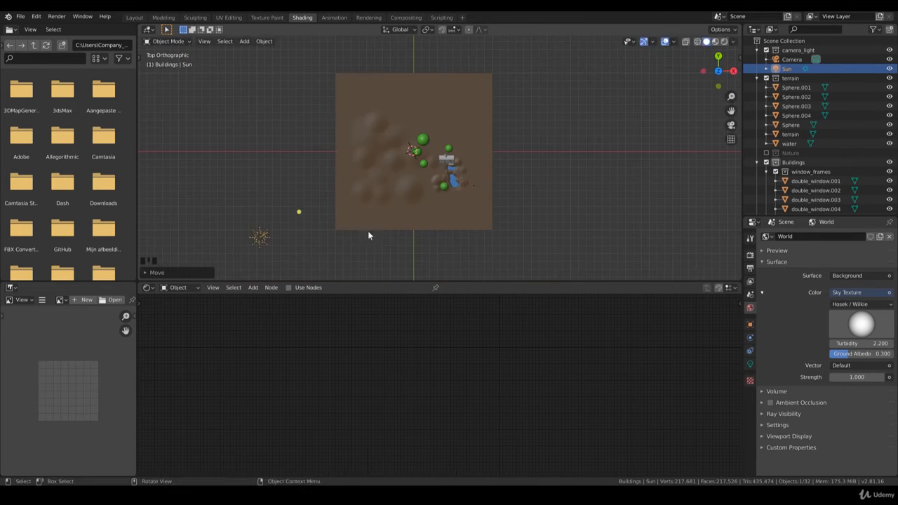
key(g)
click(486, 183)
key(g)
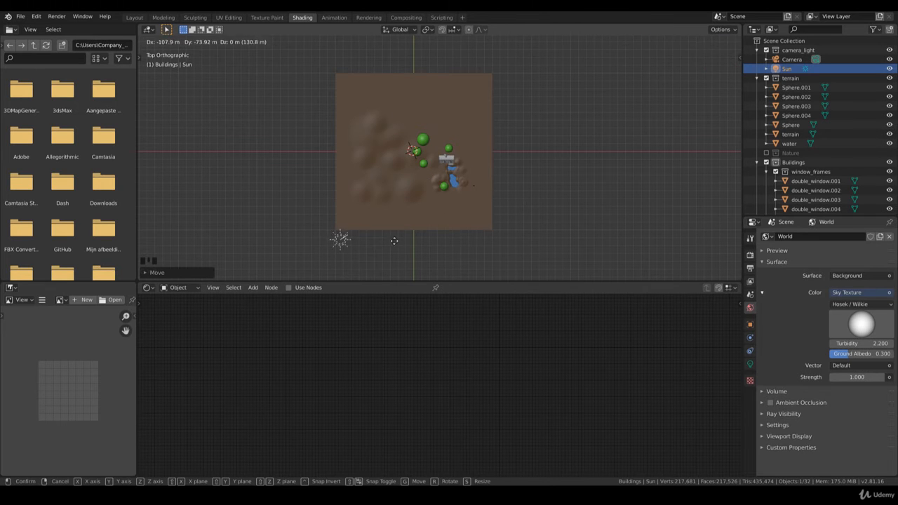
click(504, 178)
Raise the Sun along the Z axis above the terrain, and select the terrain in top view
scroll(475, 204, up, 6)
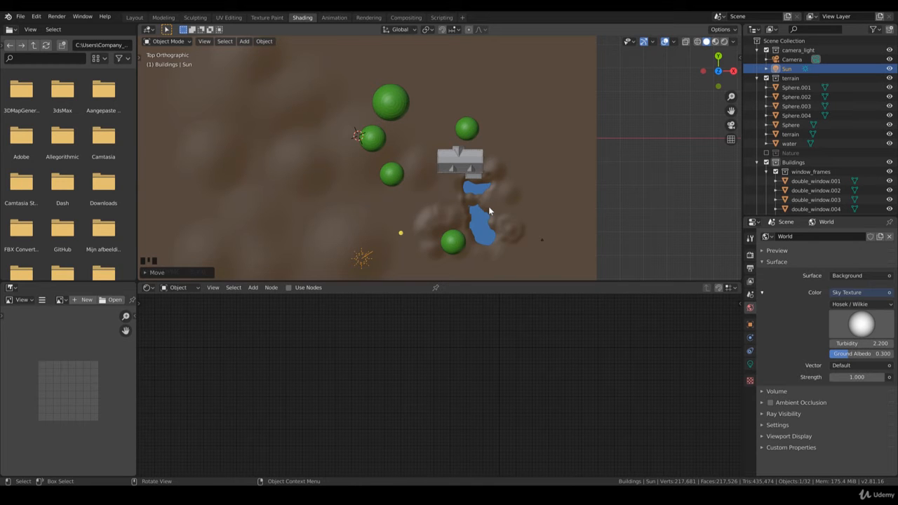
middle_drag(489, 206, 469, 118)
key(g)
key(z)
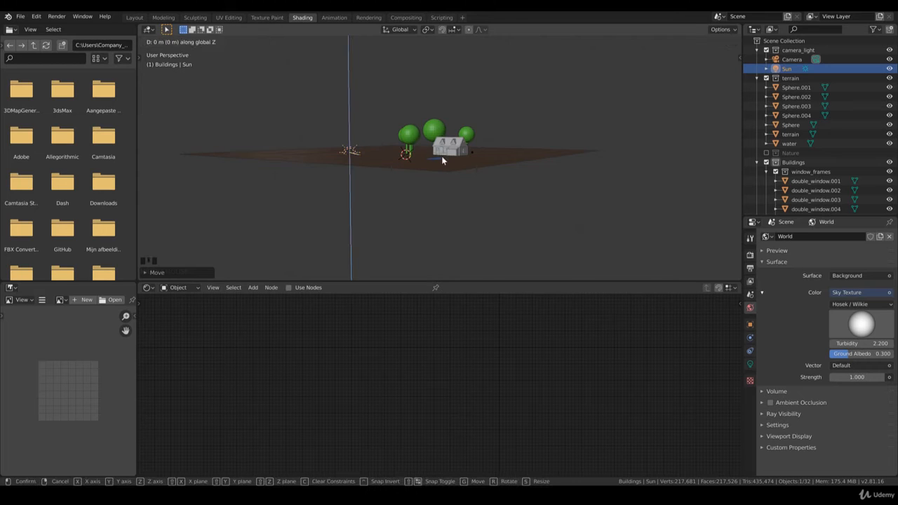
click(447, 141)
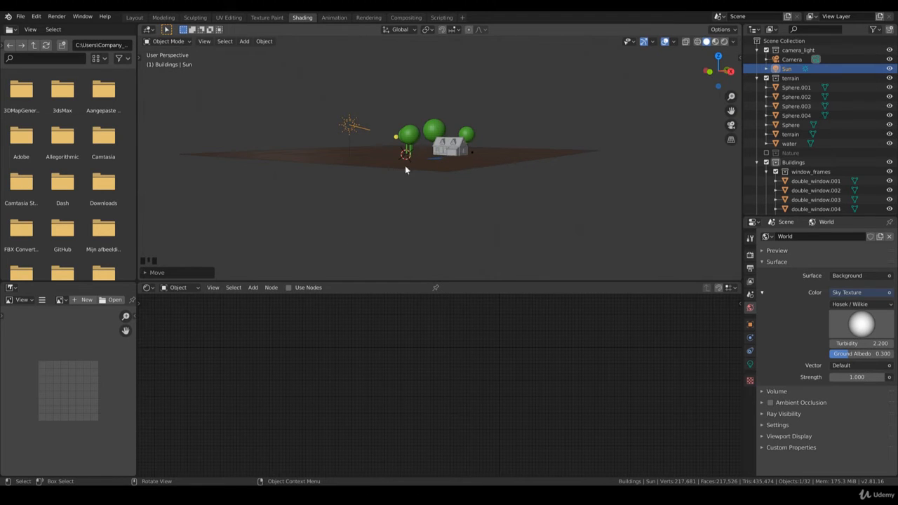
scroll(357, 129, up, 1)
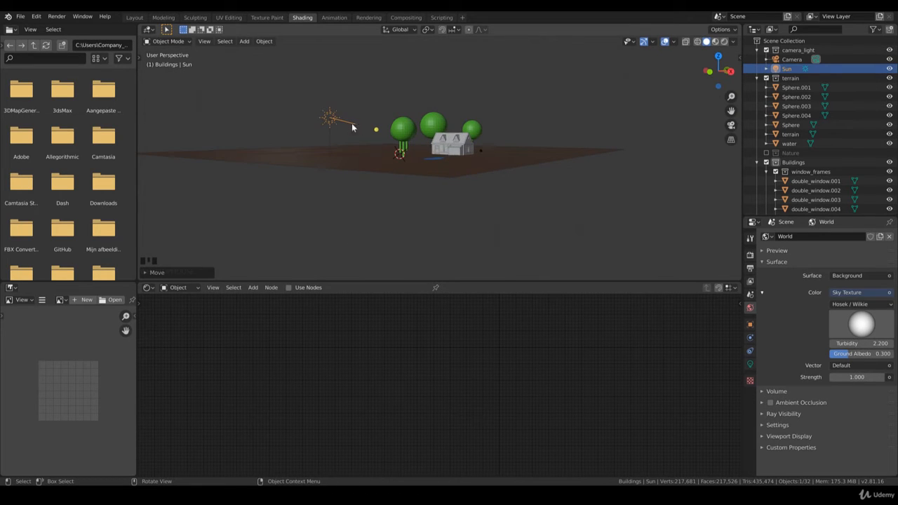
key(KP_7)
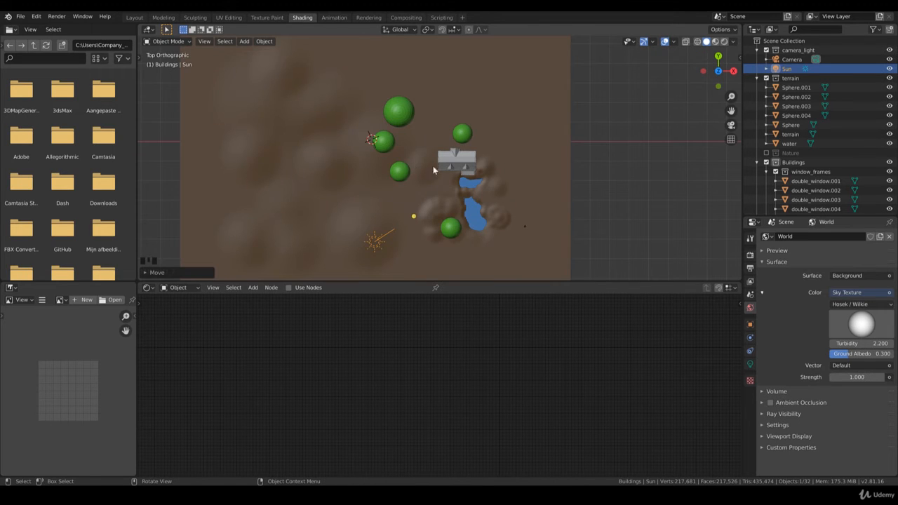
click(507, 180)
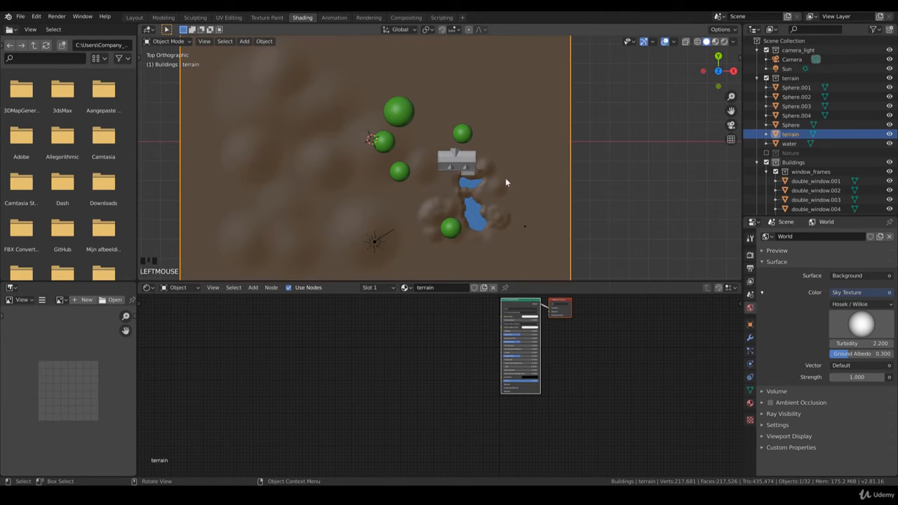
Open the terrain's material settings and assign an Image Texture to its Base Color
scroll(517, 187, down, 2)
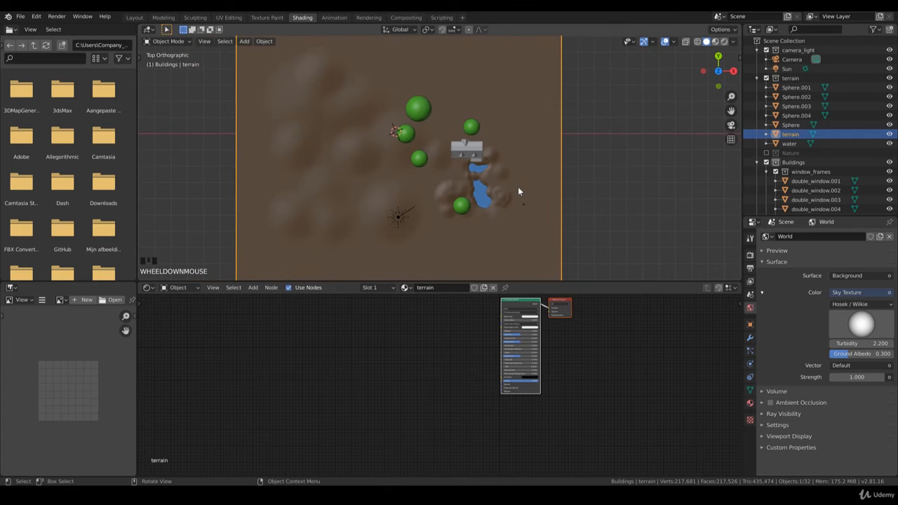
ctrl+scroll(517, 175, down, 3)
scroll(518, 176, down, 1)
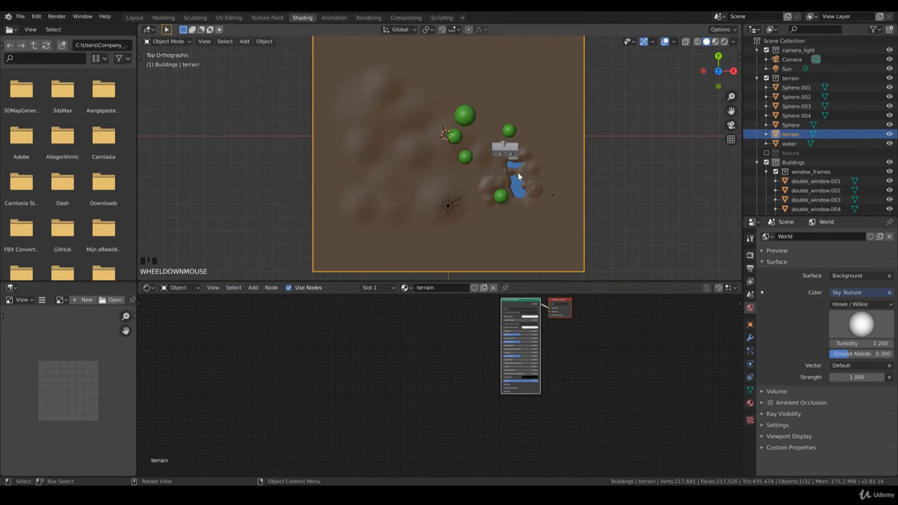
shift+middle_drag(518, 175, 508, 195)
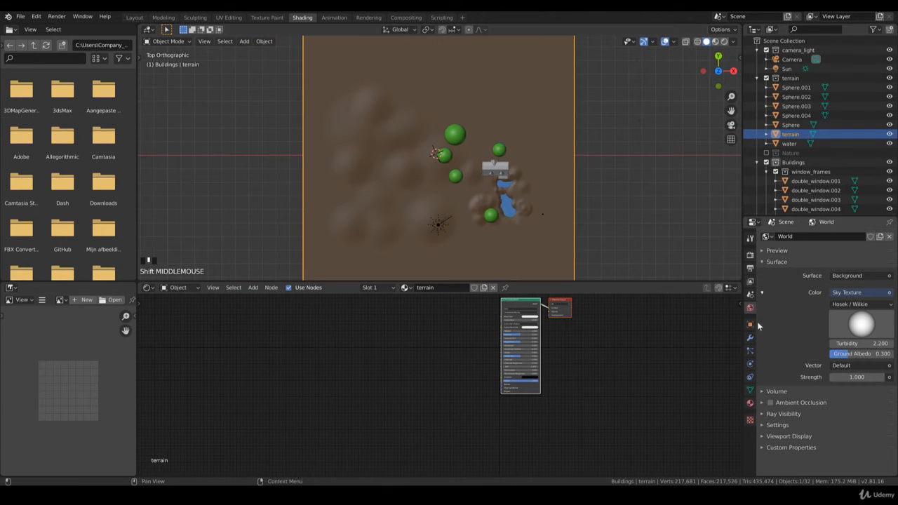
click(751, 404)
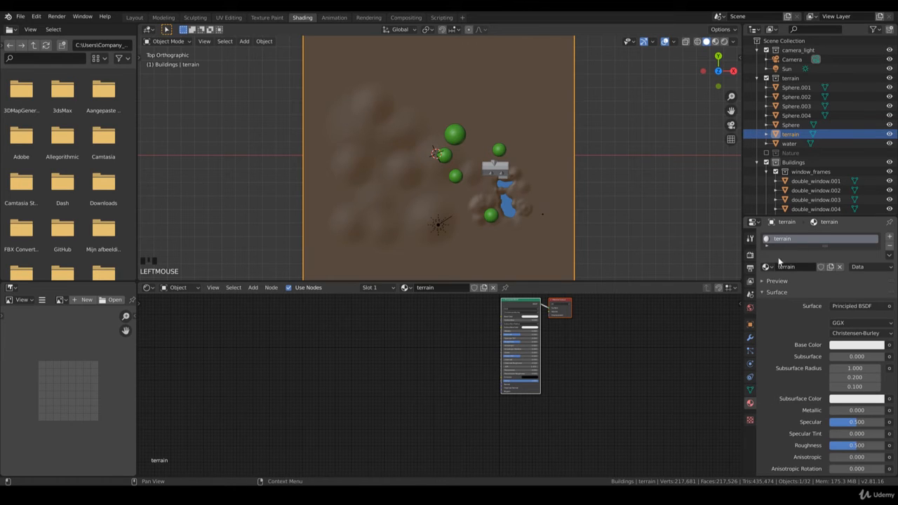
click(889, 344)
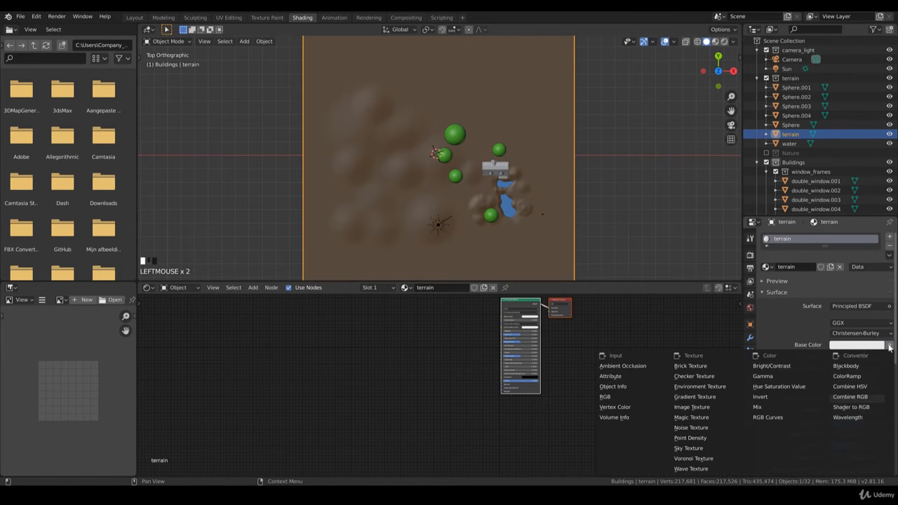
click(711, 409)
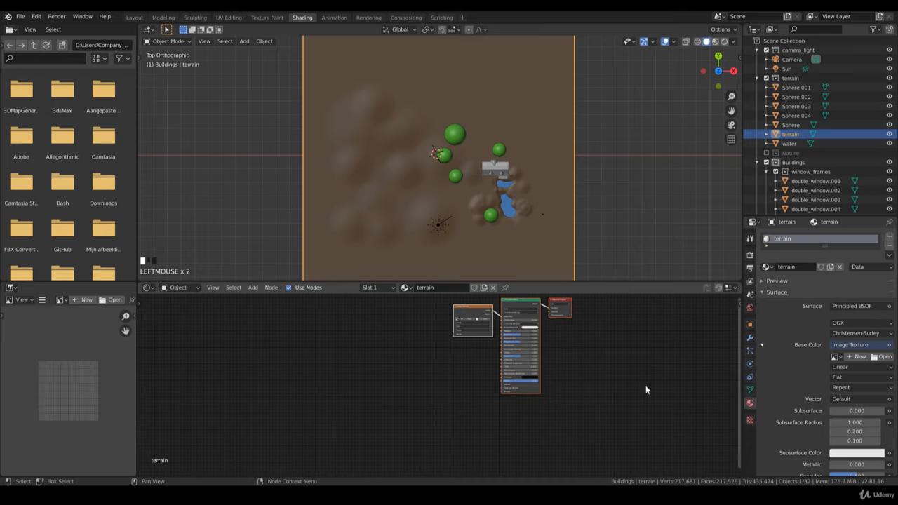
Load brown_mud_02_diff_4k.png from the brown_mud_02 folder into the Base Color image texture node
click(484, 320)
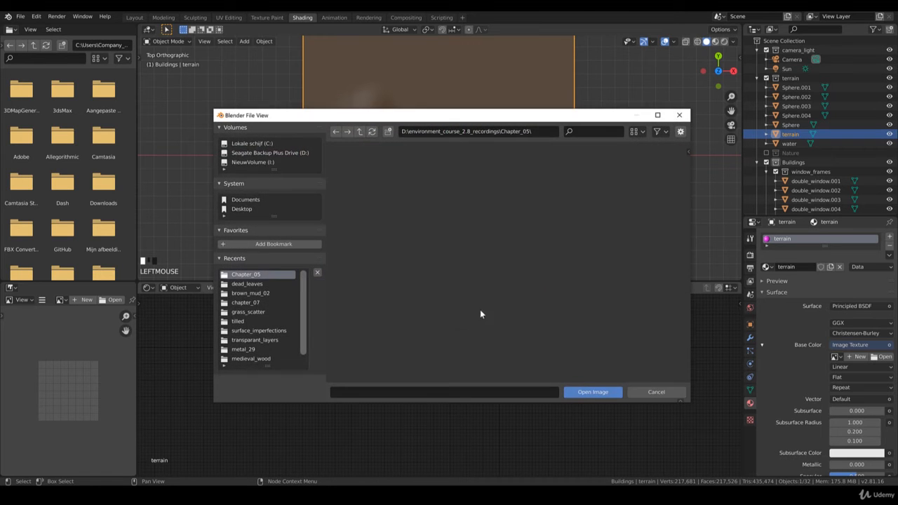
click(249, 293)
double_click(512, 185)
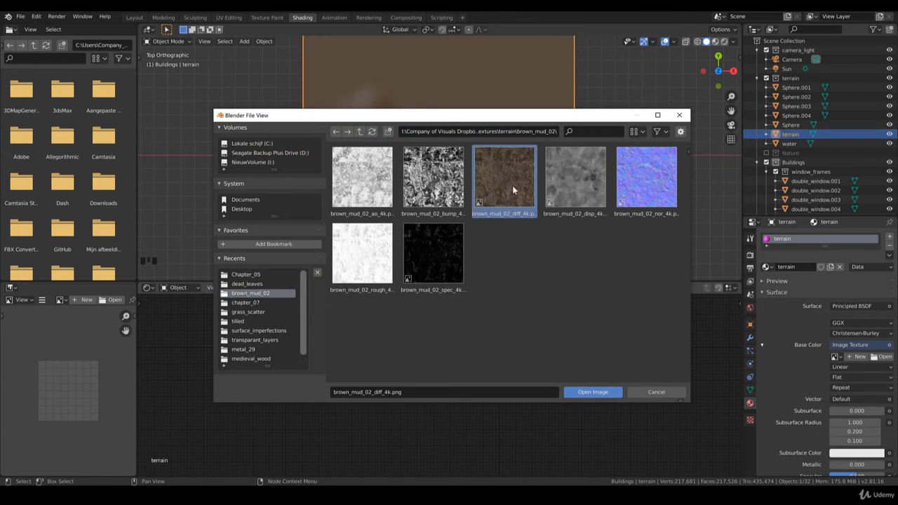
click(471, 313)
click(471, 313)
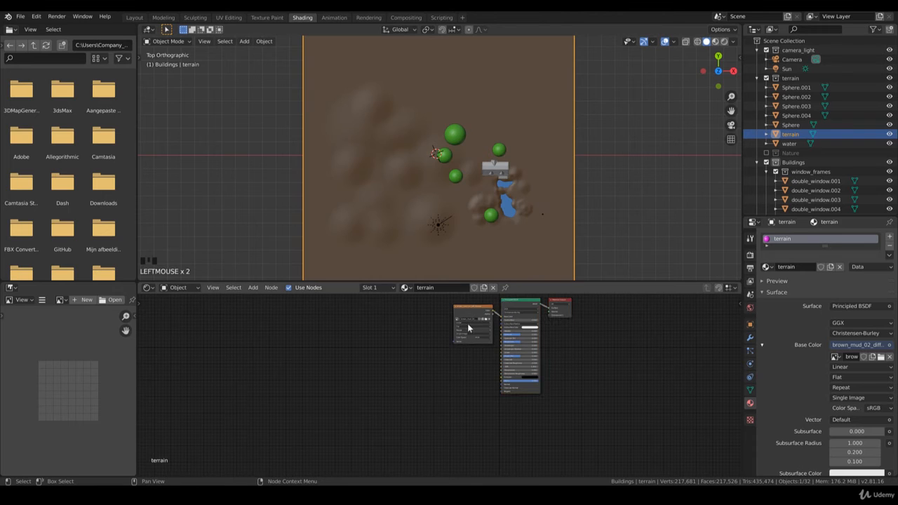
Move the diffuse texture node away from the shader, duplicate it below, and load brown_mud_02_rough_4k.png into the copy
middle_drag(502, 315, 502, 335)
drag(484, 330, 430, 319)
key(shift+d)
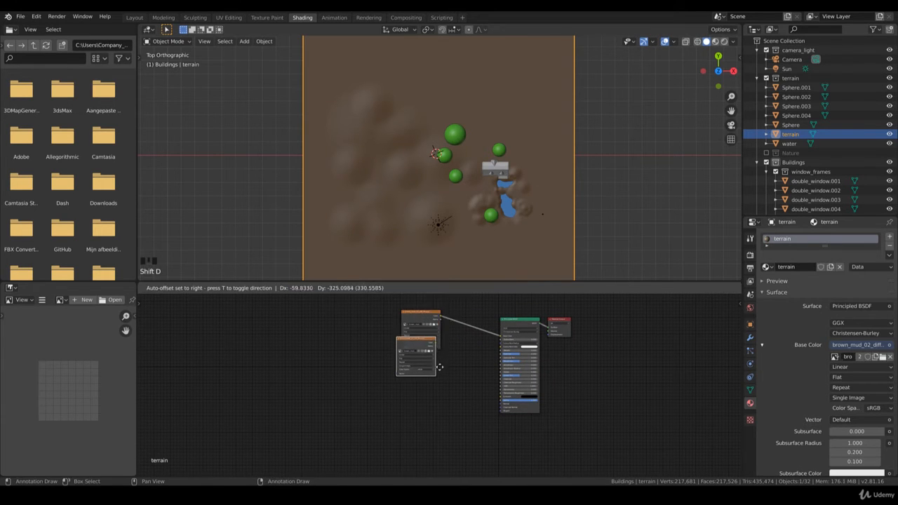
click(429, 376)
click(428, 375)
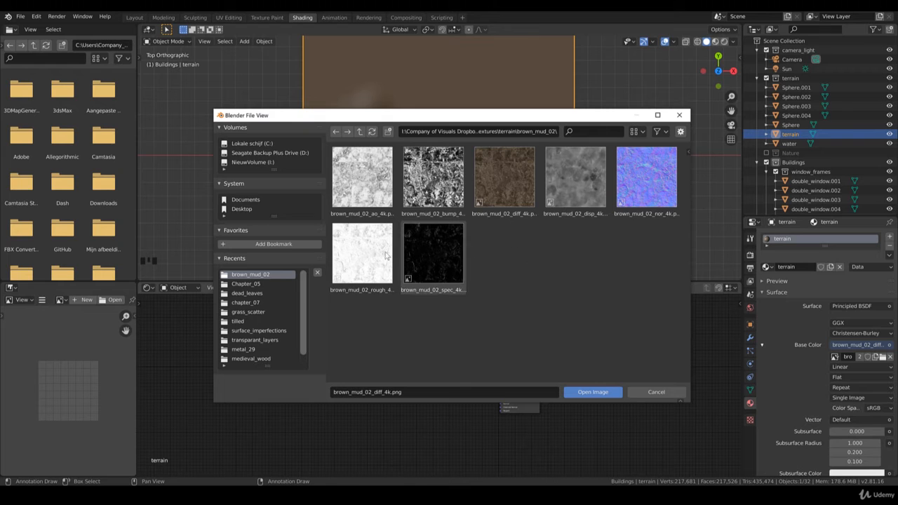
click(363, 254)
click(608, 397)
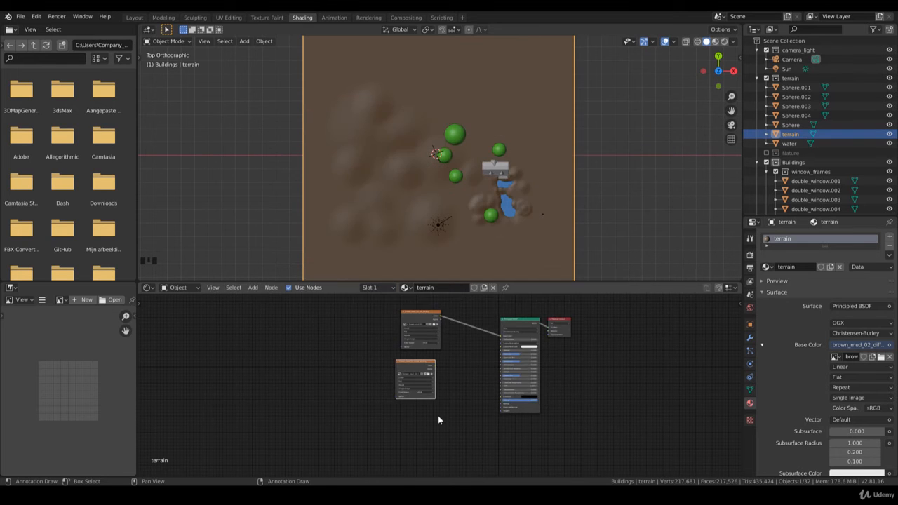
Set the roughness texture's color space to Non-Color and connect its Color output to the Principled BSDF's Roughness input
click(423, 396)
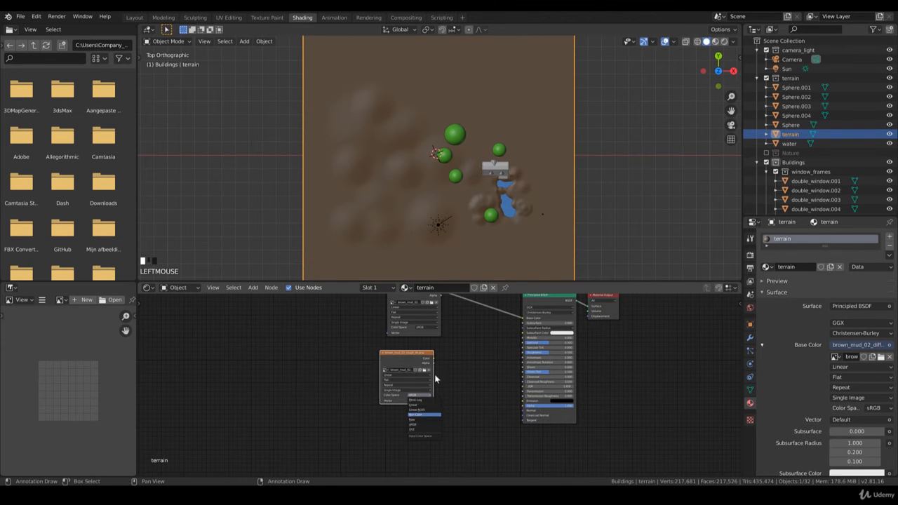
click(424, 415)
drag(433, 359, 523, 354)
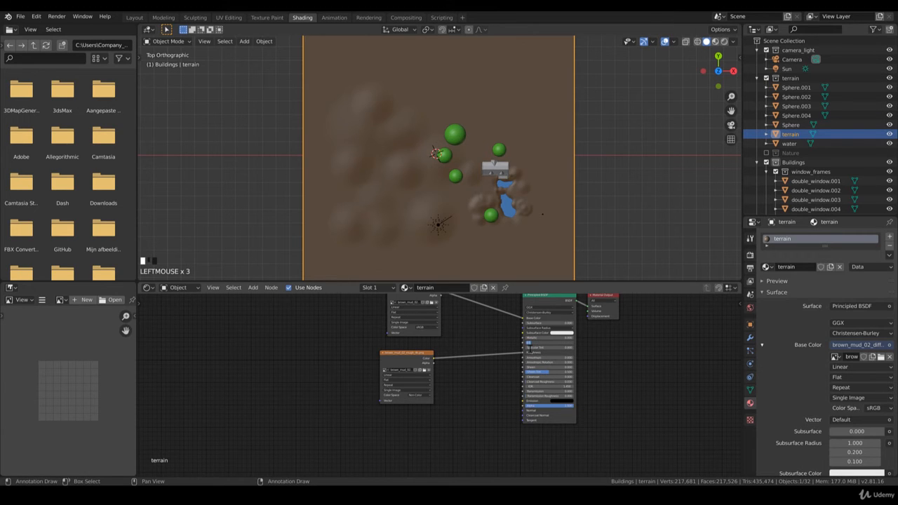
Duplicate the roughness texture node below and connect the copy through a new Normal Map node to the shader's Normal input
click(413, 354)
key(shift+d)
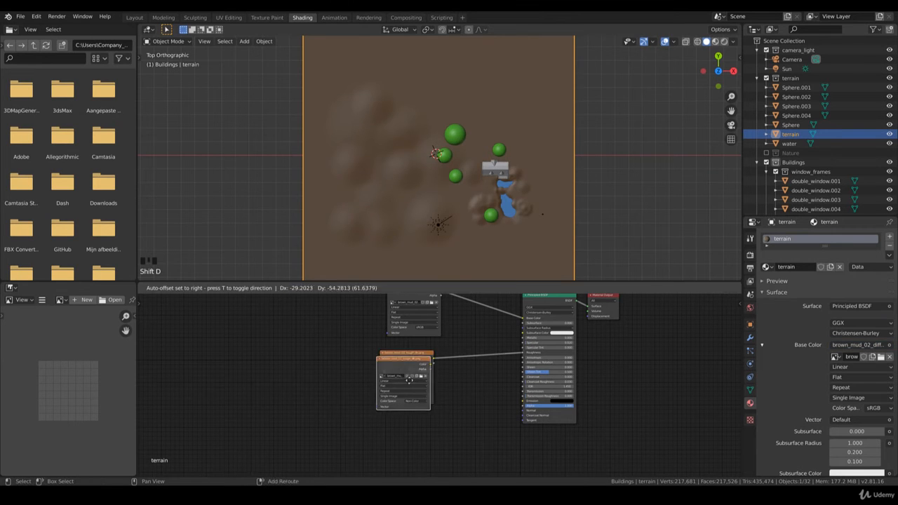
click(252, 288)
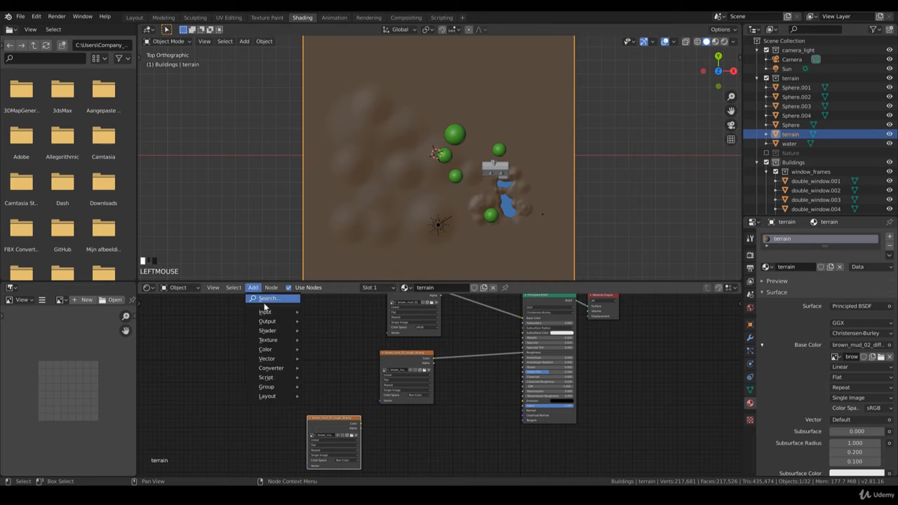
mouse_move(271, 360)
click(329, 399)
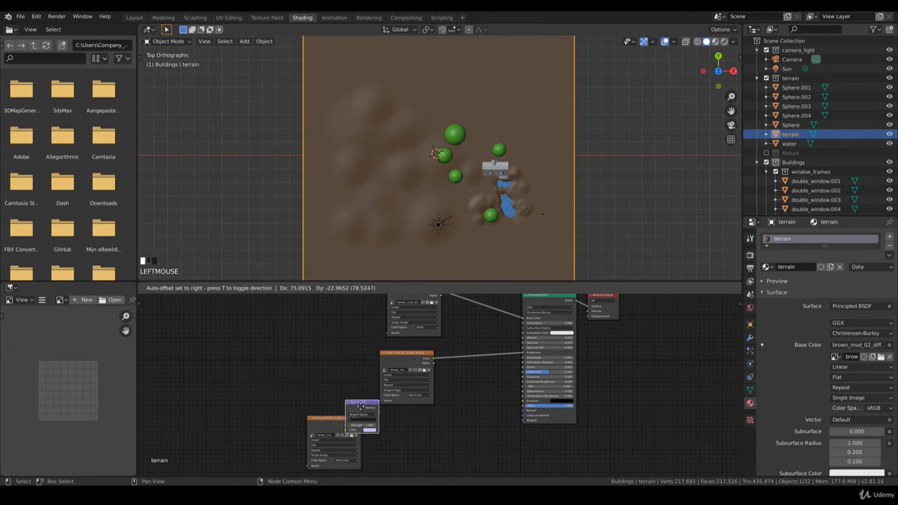
click(393, 425)
drag(360, 425, 524, 410)
click(431, 436)
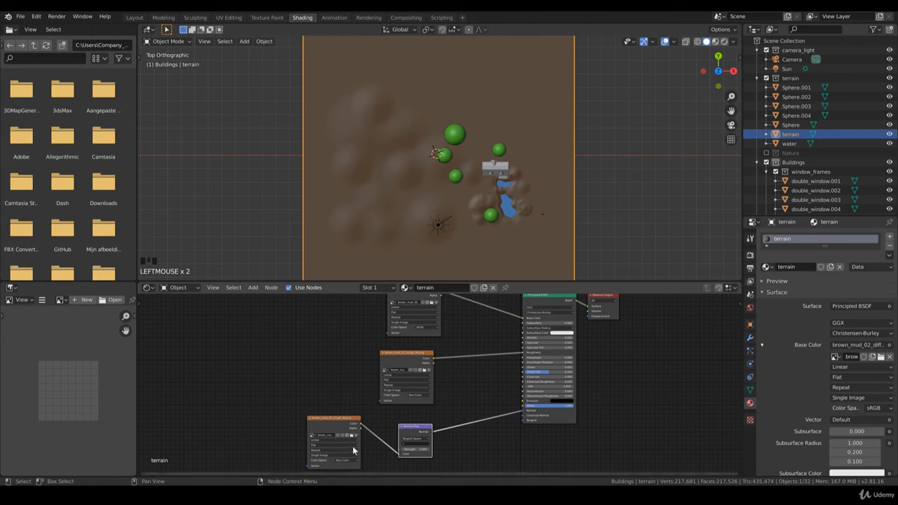
Load brown_mud_02_nor_4k.png into the texture node feeding the Normal Map and set its color space to Non-Color
click(352, 435)
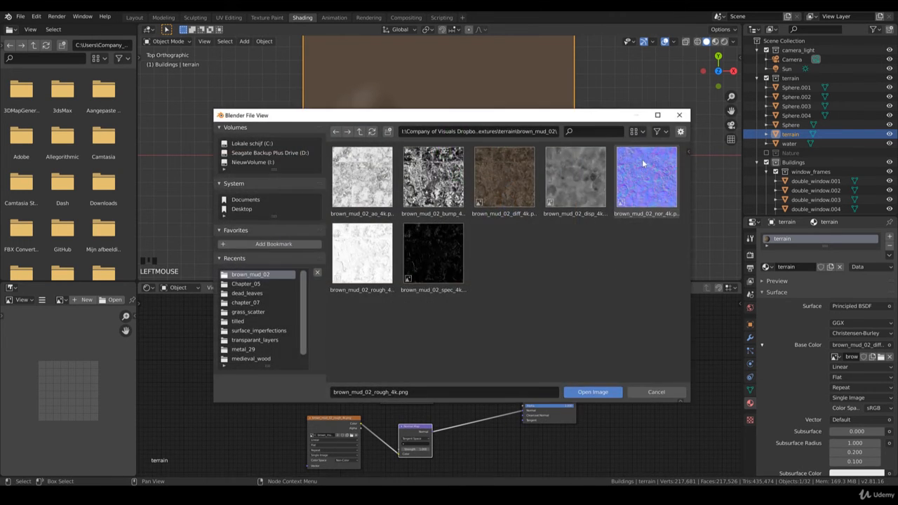
click(642, 162)
click(593, 392)
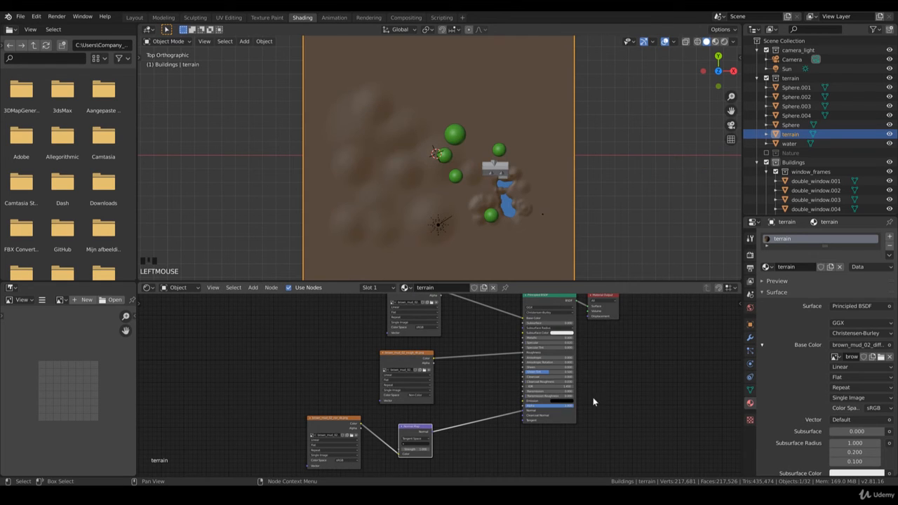
click(336, 459)
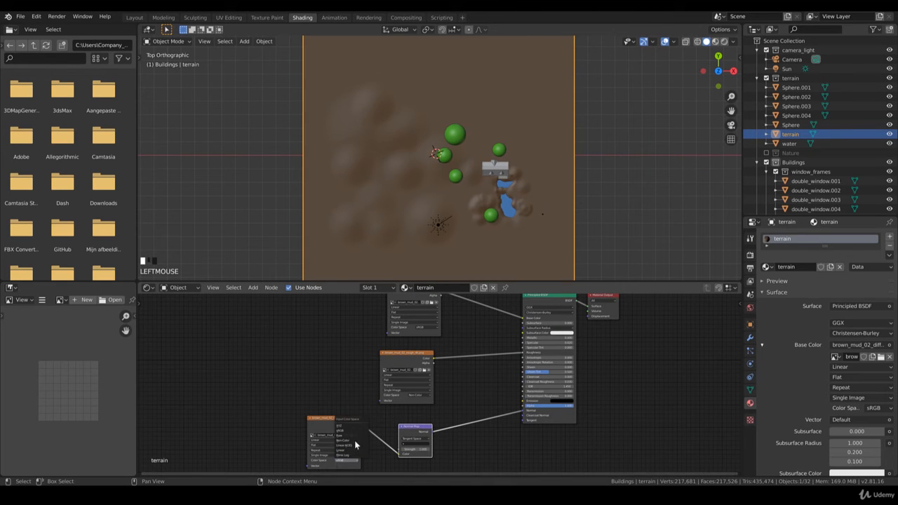
click(355, 441)
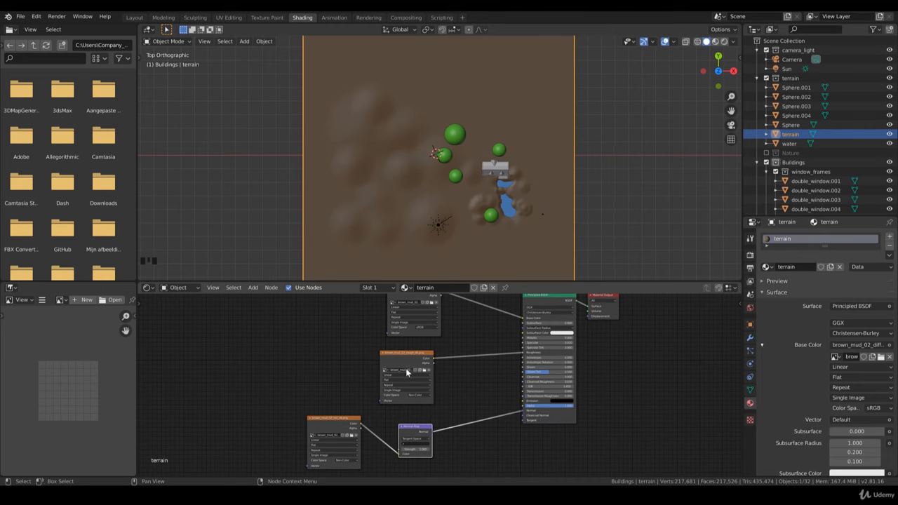
In Edit Mode, select the whole linked terrain mesh and UV-map it from top view with Project From View
scroll(491, 214, down, 3)
key(Tab)
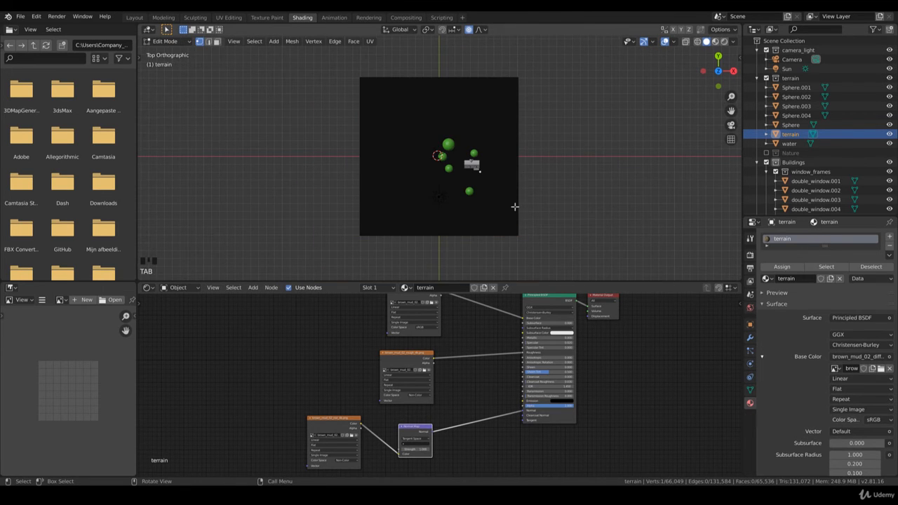
click(514, 207)
click(515, 207)
key(ctrl+l)
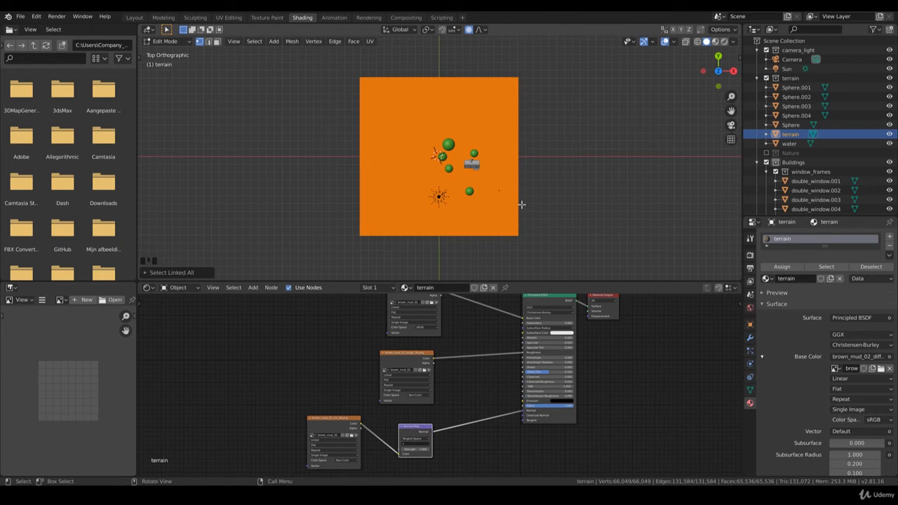
key(u)
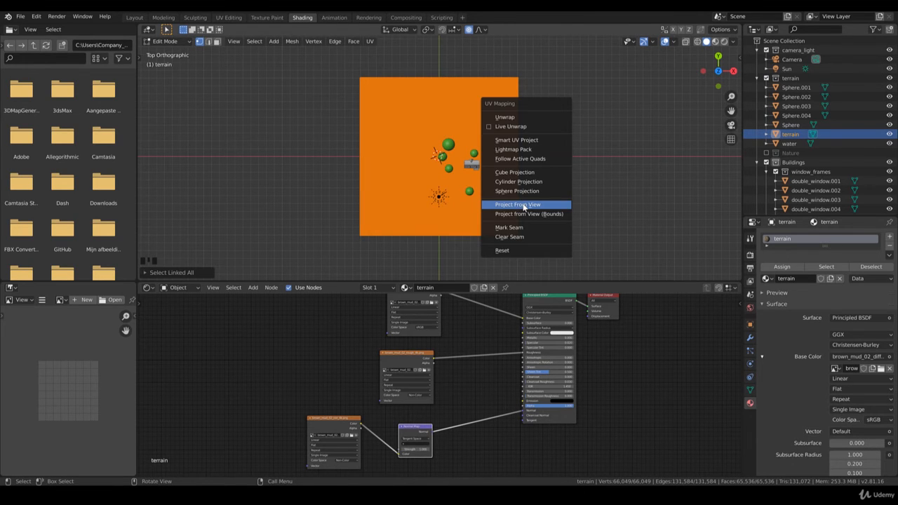
click(528, 204)
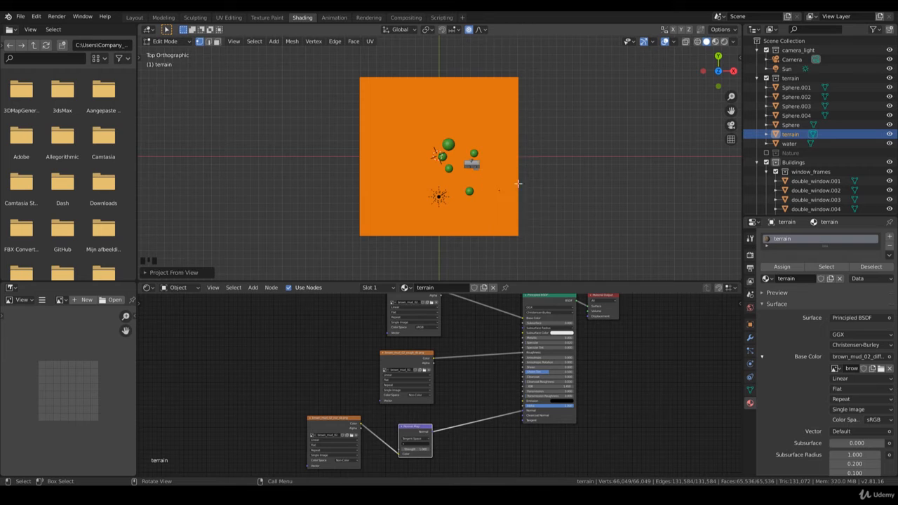
Switch to the UV Editing workspace and display brown_mud_02_diff_4k.png behind the terrain's UVs
click(230, 17)
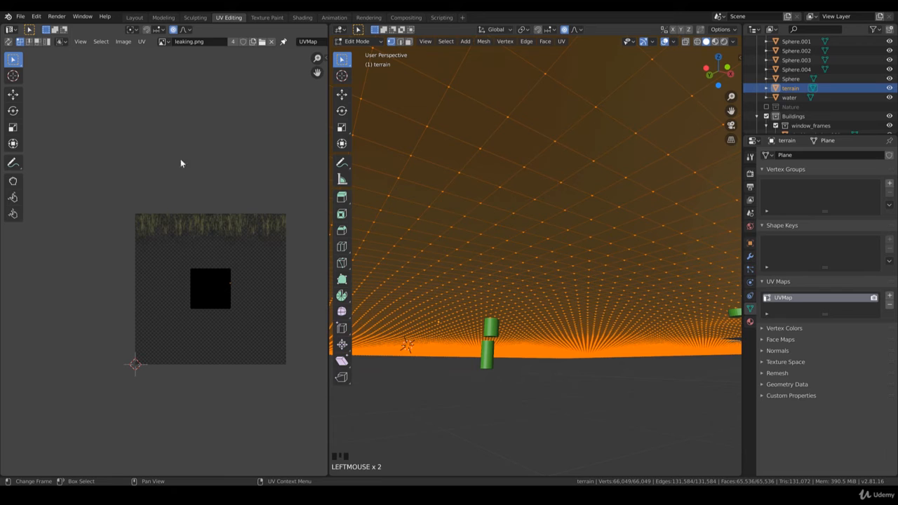
click(166, 43)
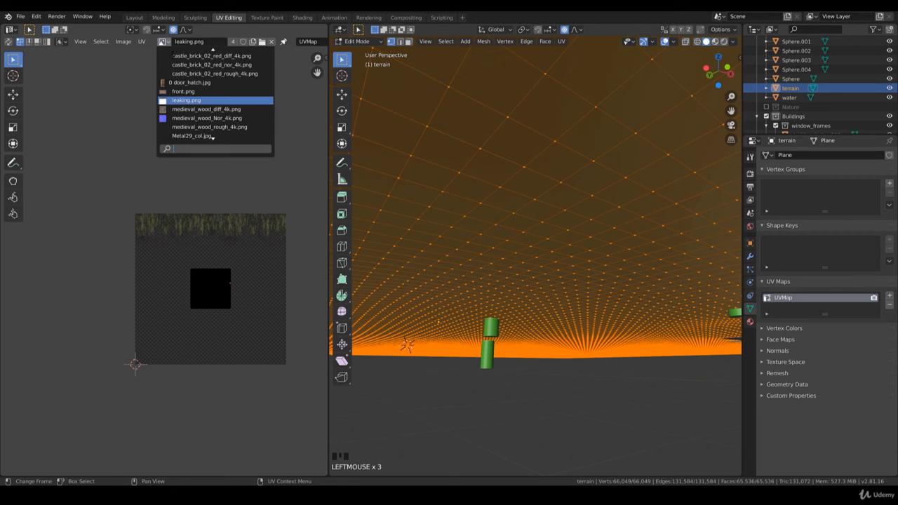
text(brow)
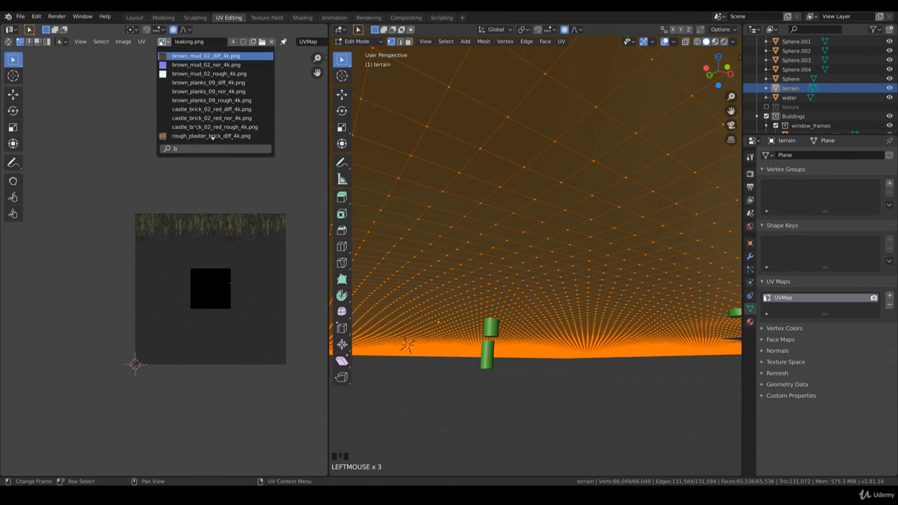
click(206, 56)
Select all of the terrain's UVs and turn off proportional editing in the UV editor
key(b)
drag(243, 332, 179, 236)
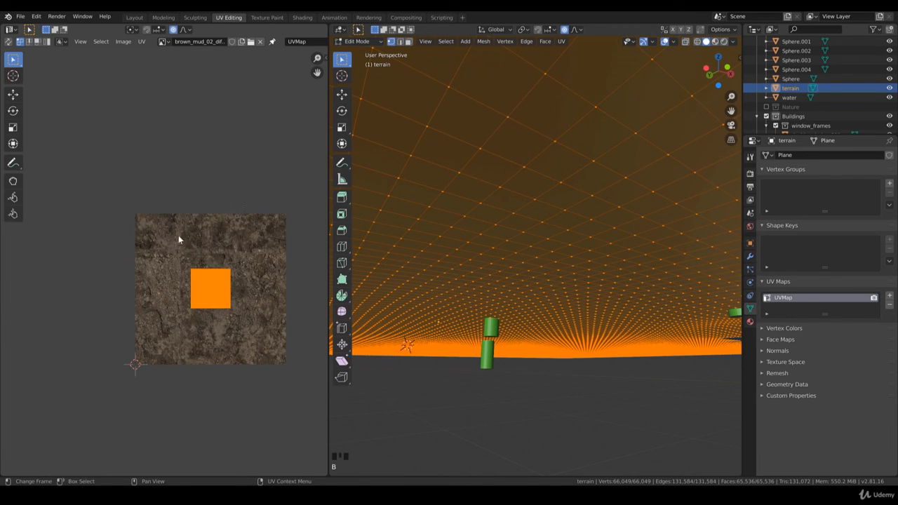
scroll(213, 279, down, 8)
key(s)
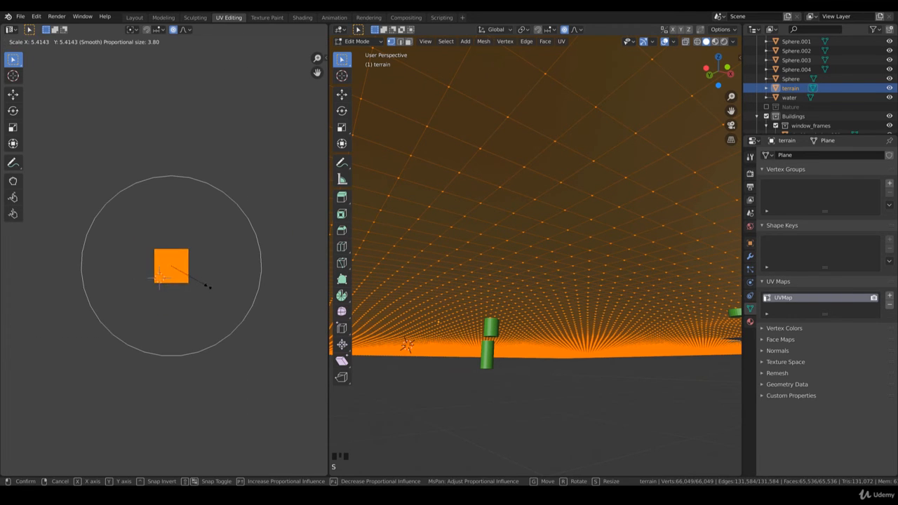
key(Escape)
key(o)
Scale the terrain's UVs up far beyond the mud image's bounds so the texture tiles many times across the terrain
key(s)
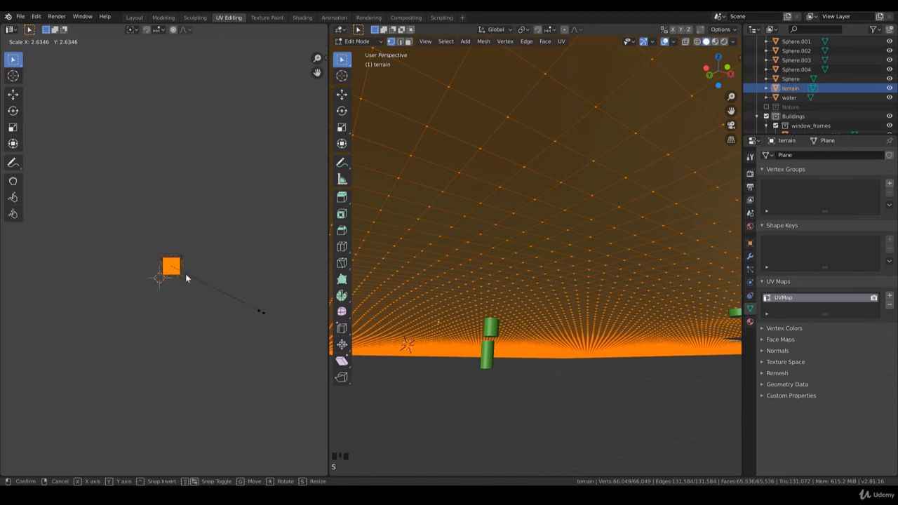
click(261, 311)
key(s)
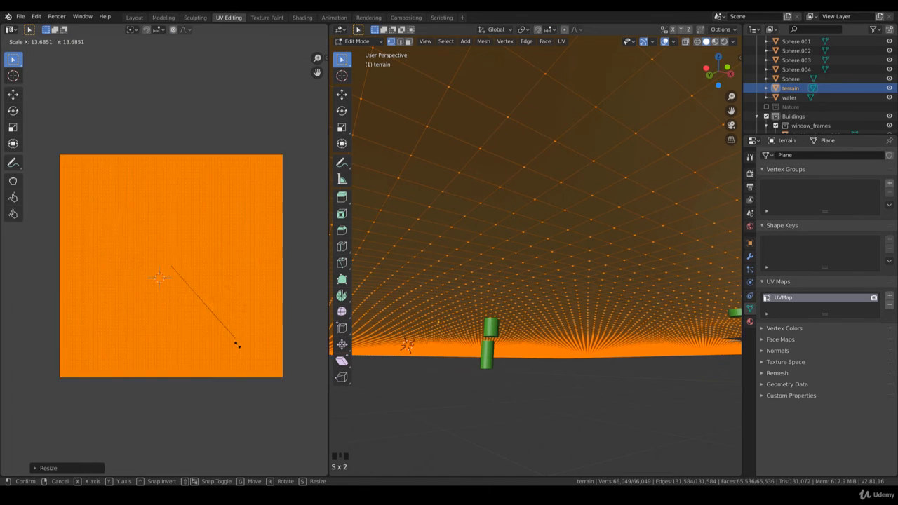
scroll(244, 335, up, 4)
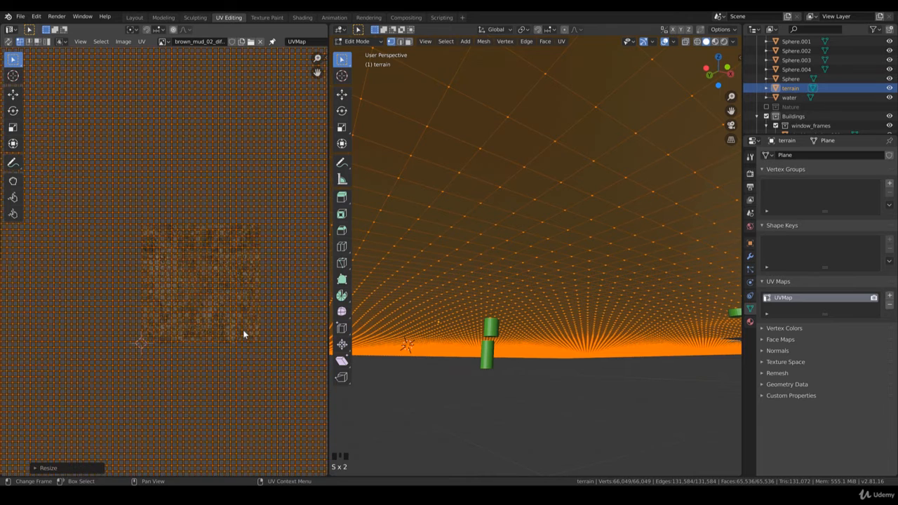
scroll(244, 335, down, 8)
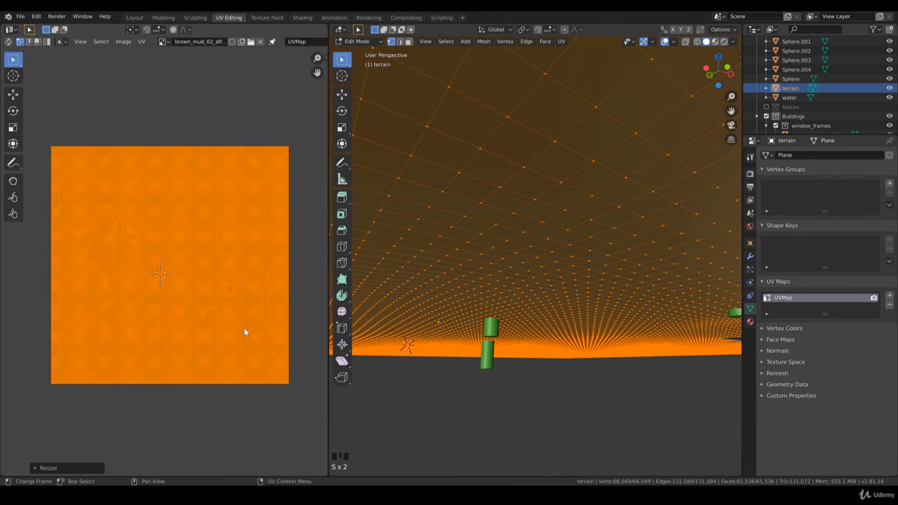
Scale the terrain's UVs down slightly and return to Object Mode
key(s)
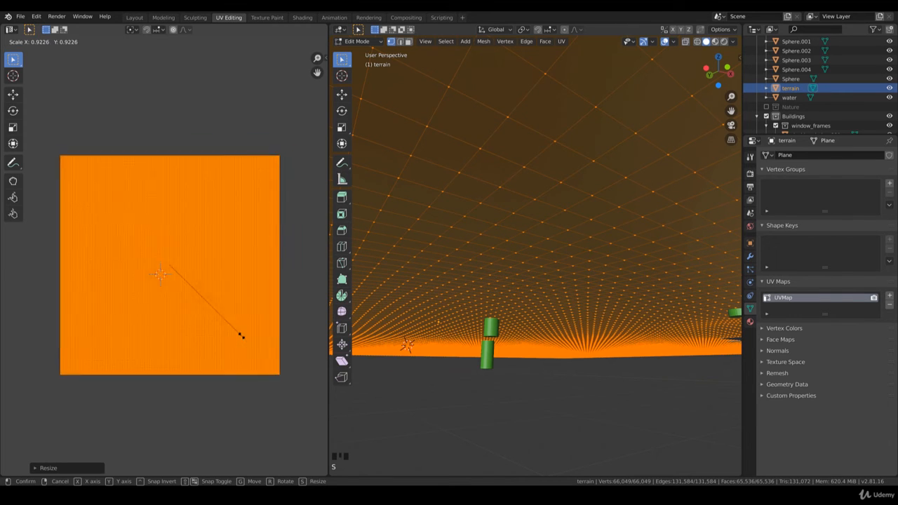
click(247, 343)
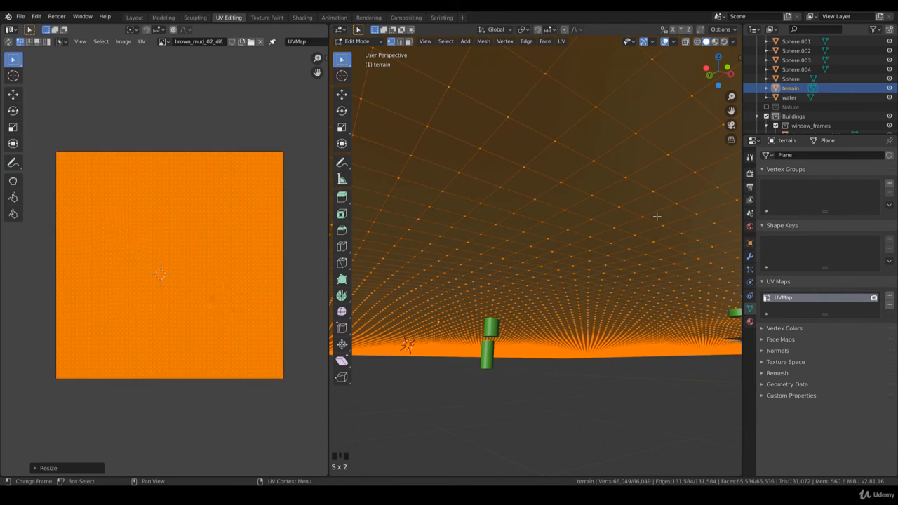
scroll(590, 274, down, 5)
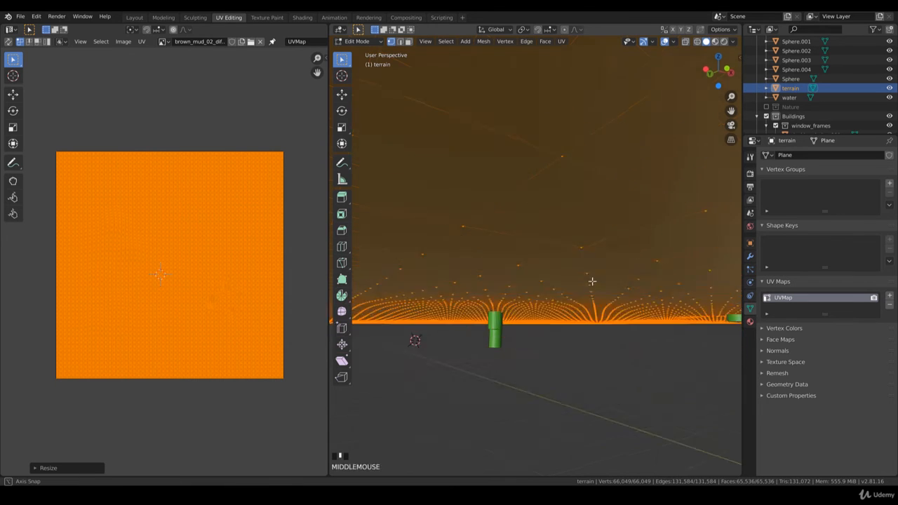
key(Tab)
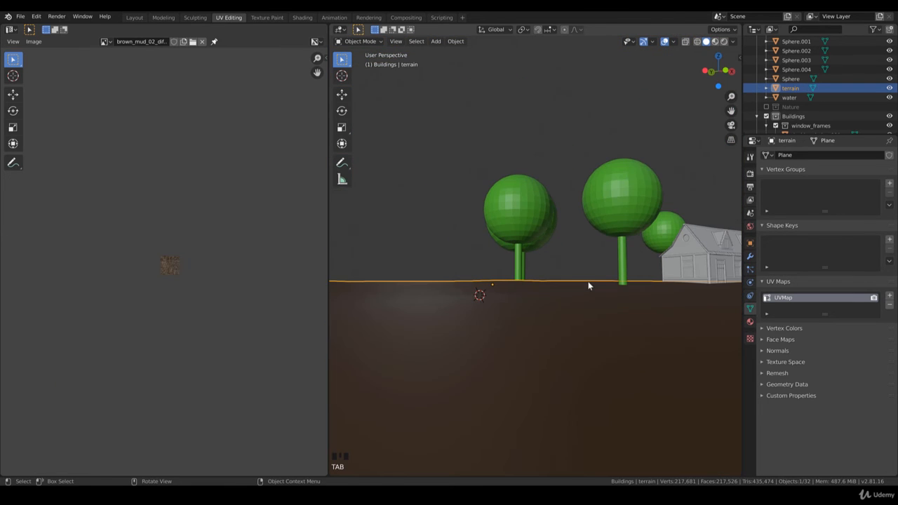
Select the water plane from the camera view and display its material nodes in the Shading workspace
key(KP_0)
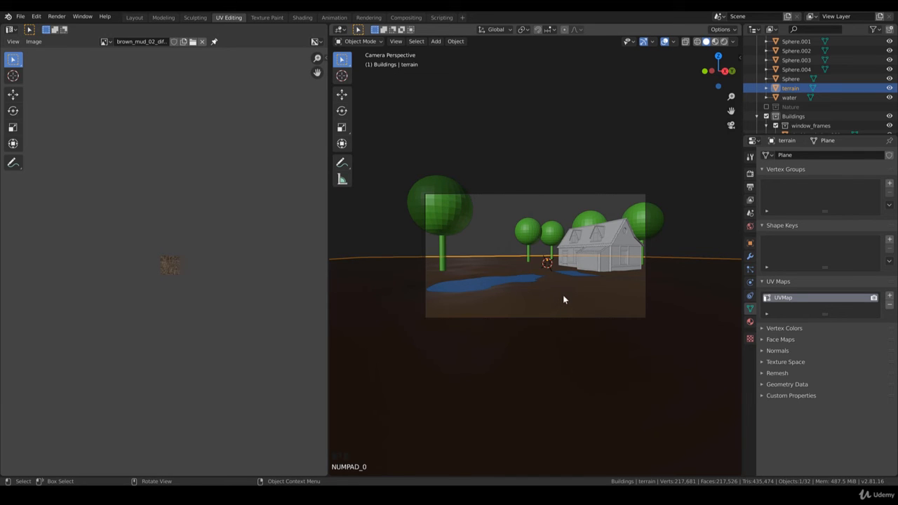
scroll(575, 284, up, 1)
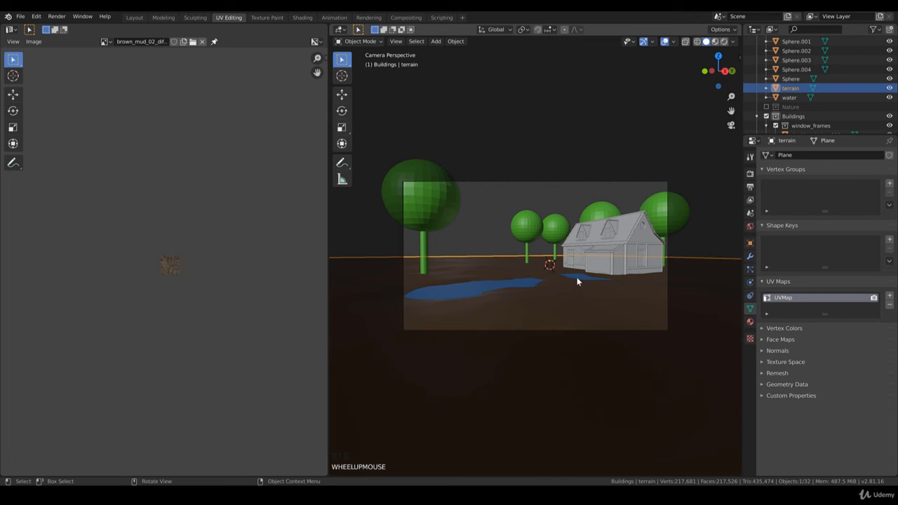
scroll(577, 281, up, 2)
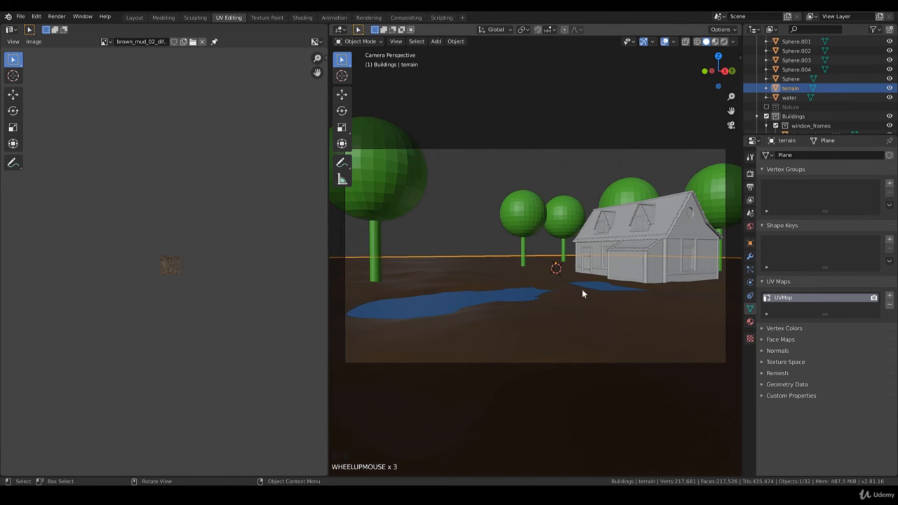
click(438, 303)
click(750, 322)
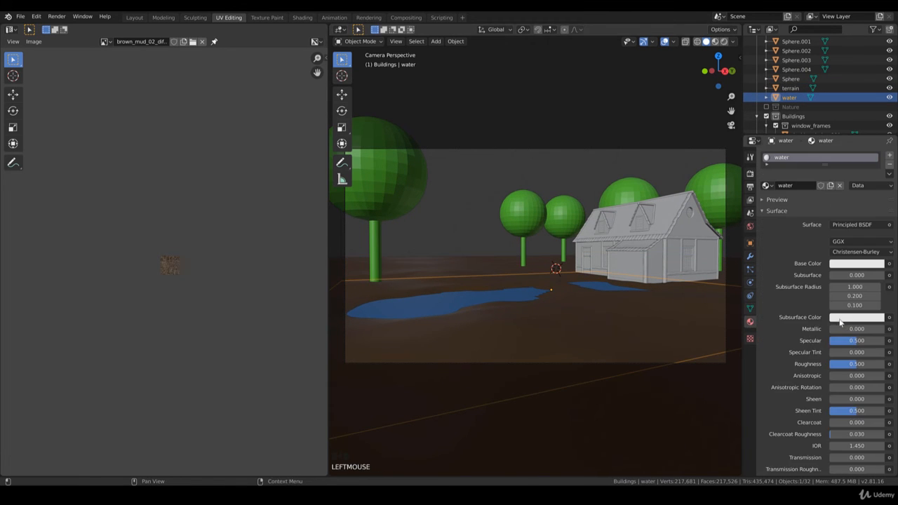
click(302, 17)
middle_drag(614, 350, 543, 354)
scroll(540, 382, up, 4)
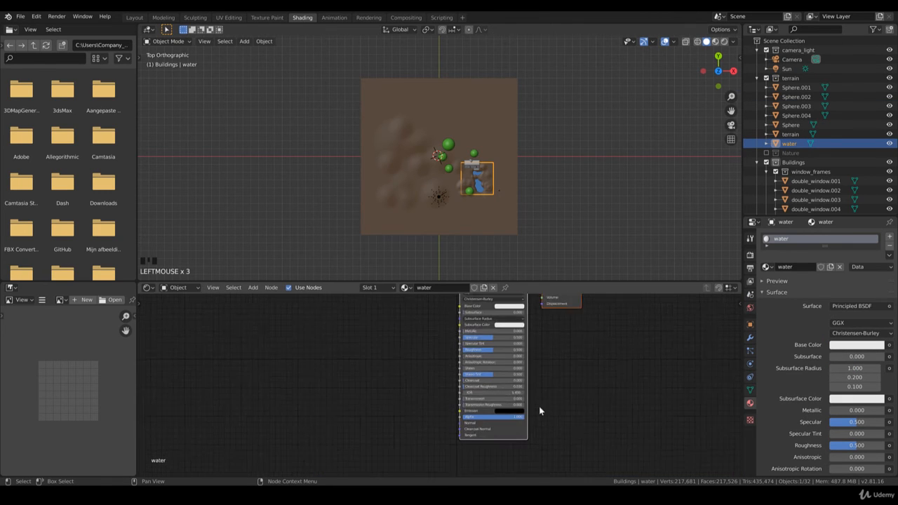
Set the water material's Transmission to 1.000 and Transmission Roughness to 0.02 on the Principled BSDF
drag(482, 400, 553, 400)
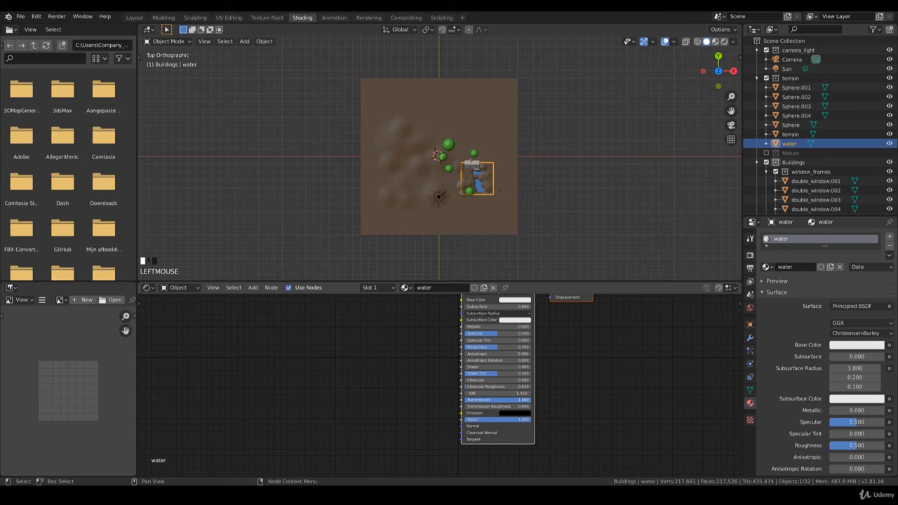
double_click(501, 406)
key(BackSpace)
text(.02)
key(Return)
Reduce the water material's Specular to 0 and set its Roughness to 0.02
drag(483, 334, 449, 334)
double_click(498, 347)
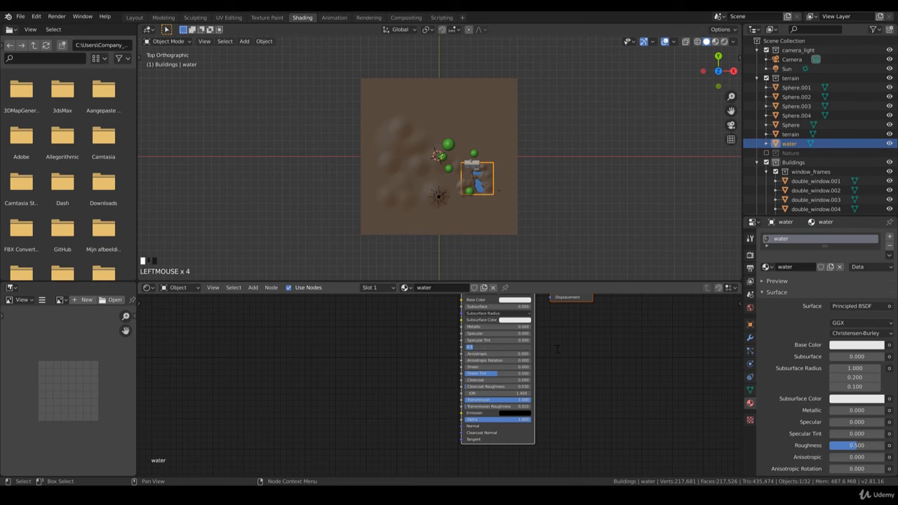
key(BackSpace)
text(0.02)
key(Return)
Look through the scene camera and switch the 3D viewport to Rendered shading
scroll(522, 201, up, 5)
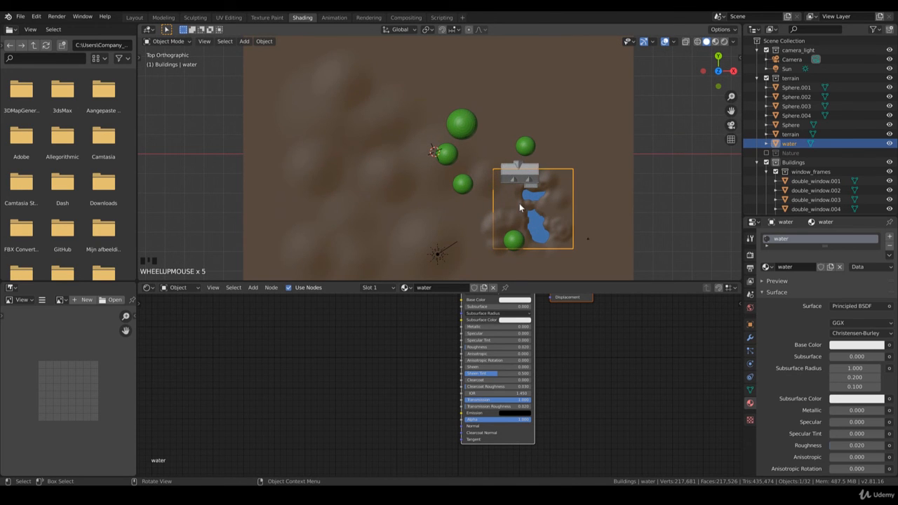
key(KP_0)
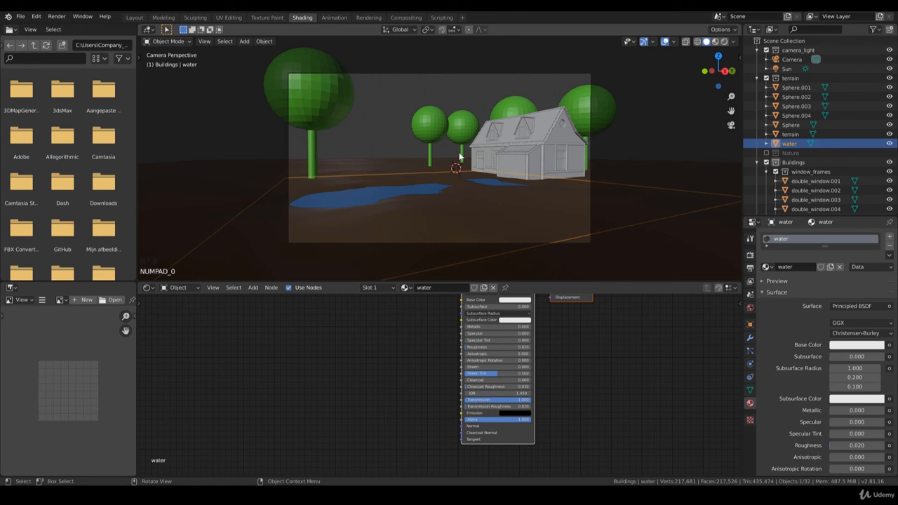
key(z)
click(461, 98)
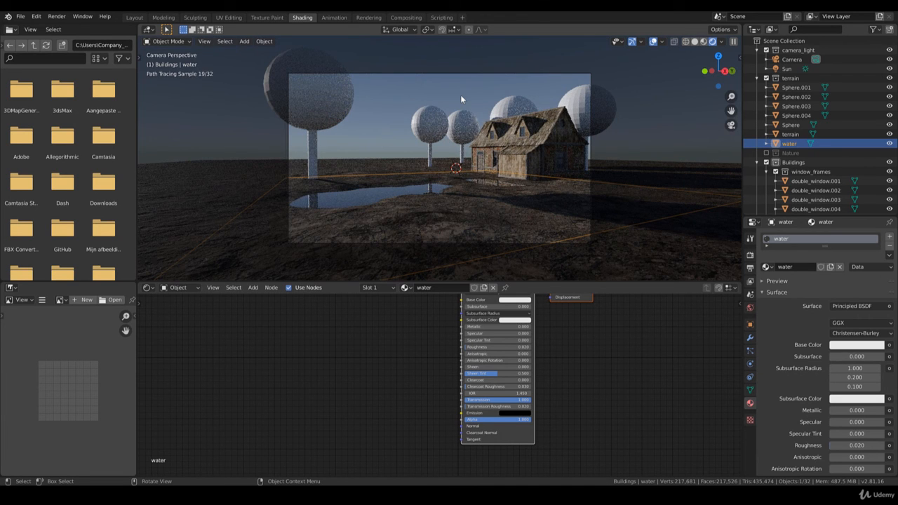
Deselect the water plane and set a render region enclosing the whole camera frame
click(430, 89)
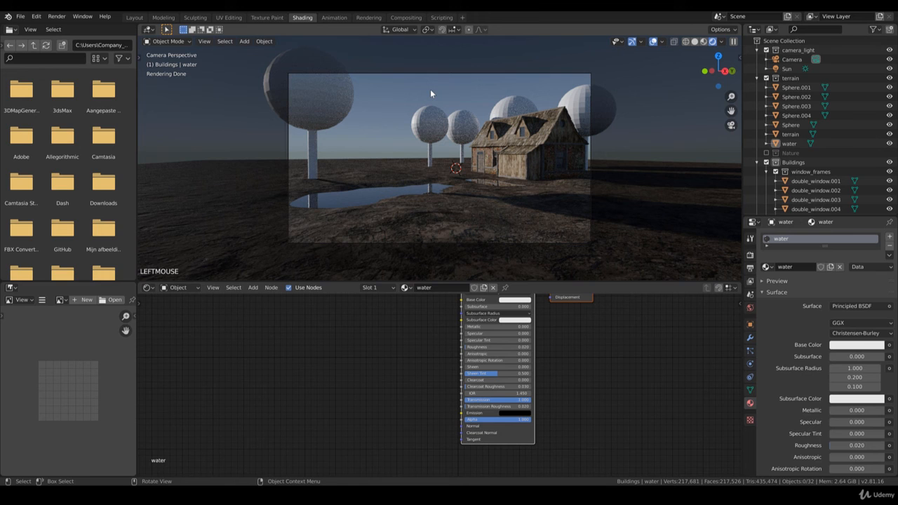
key(ctrl+b)
drag(263, 55, 610, 256)
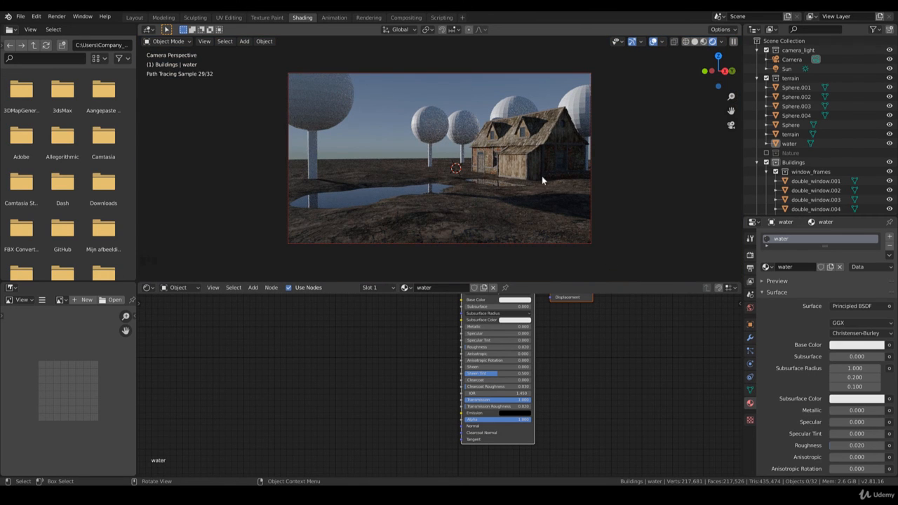